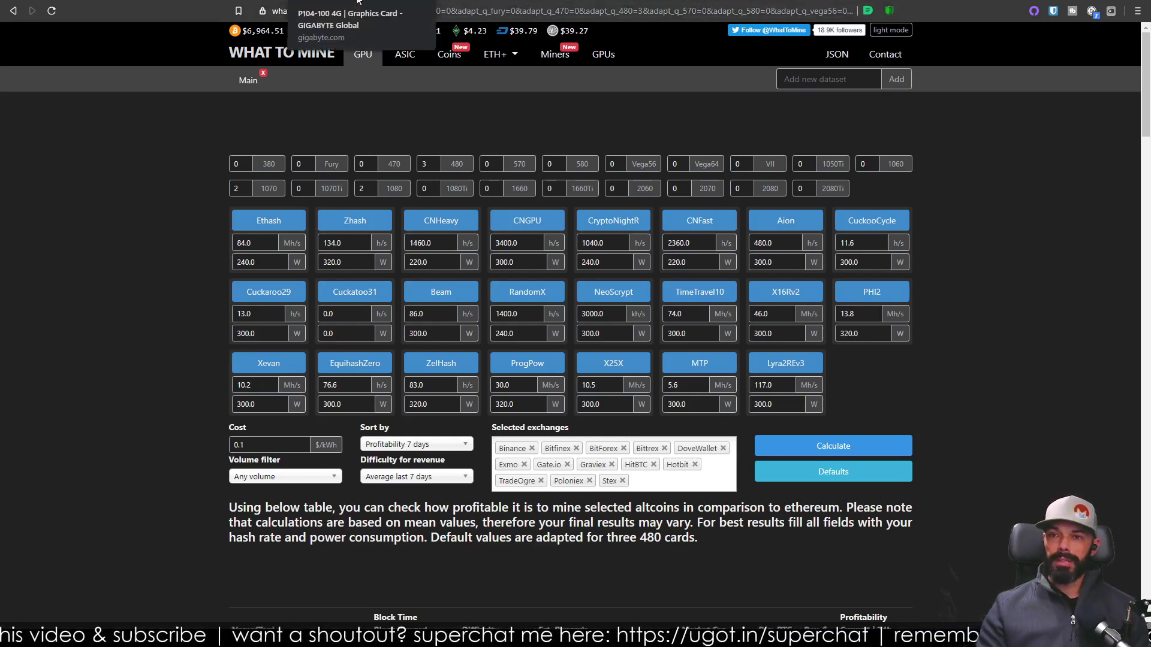
- Examine the Gigabyte P104-100 4G driver downloads and specification pages, highlighting the card's memory size and memory type
{"action": "key", "text": "ctrl+Tab"}
{"action": "scroll", "coordinate": [326, 355], "scroll_direction": "down", "scroll_amount": 1}
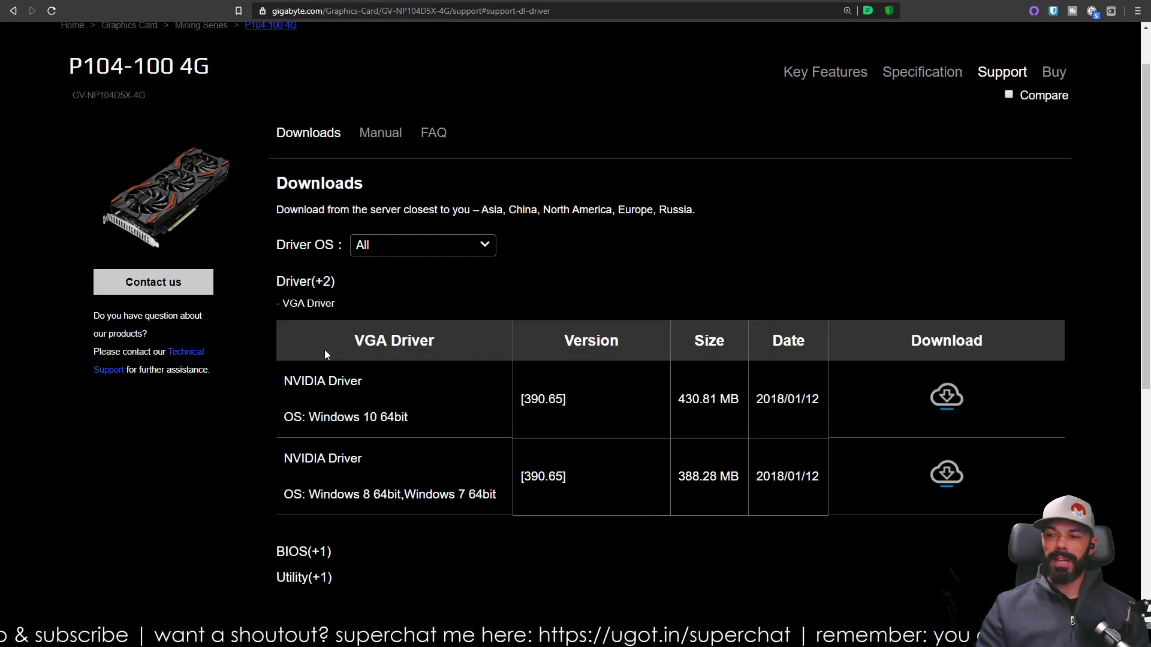
{"action": "key", "text": "ctrl+Tab"}
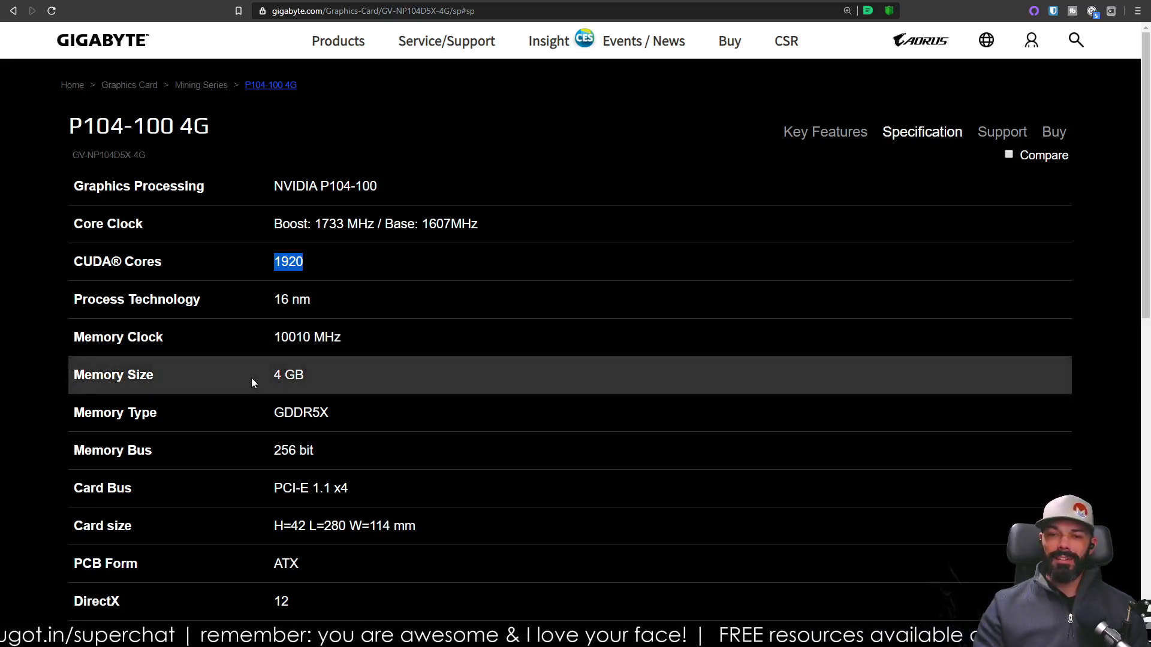
{"action": "left_click_drag", "start_coordinate": [274, 377], "coordinate": [304, 376]}
{"action": "left_click_drag", "start_coordinate": [274, 413], "coordinate": [329, 414]}
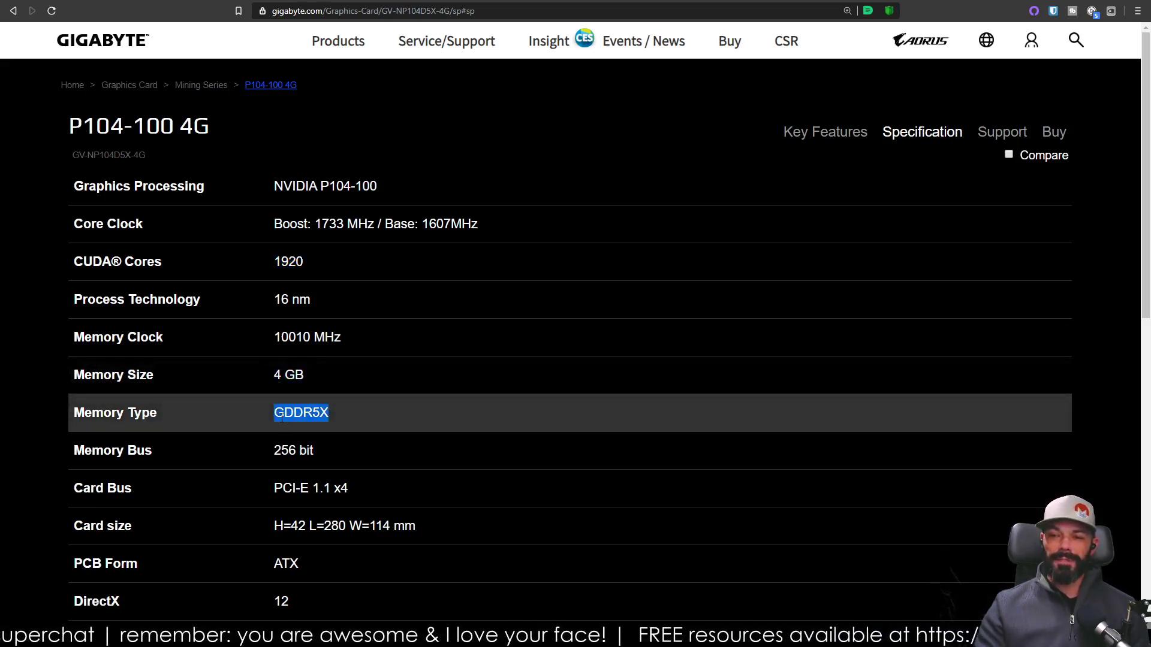
{"action": "left_click", "coordinate": [49, 400]}
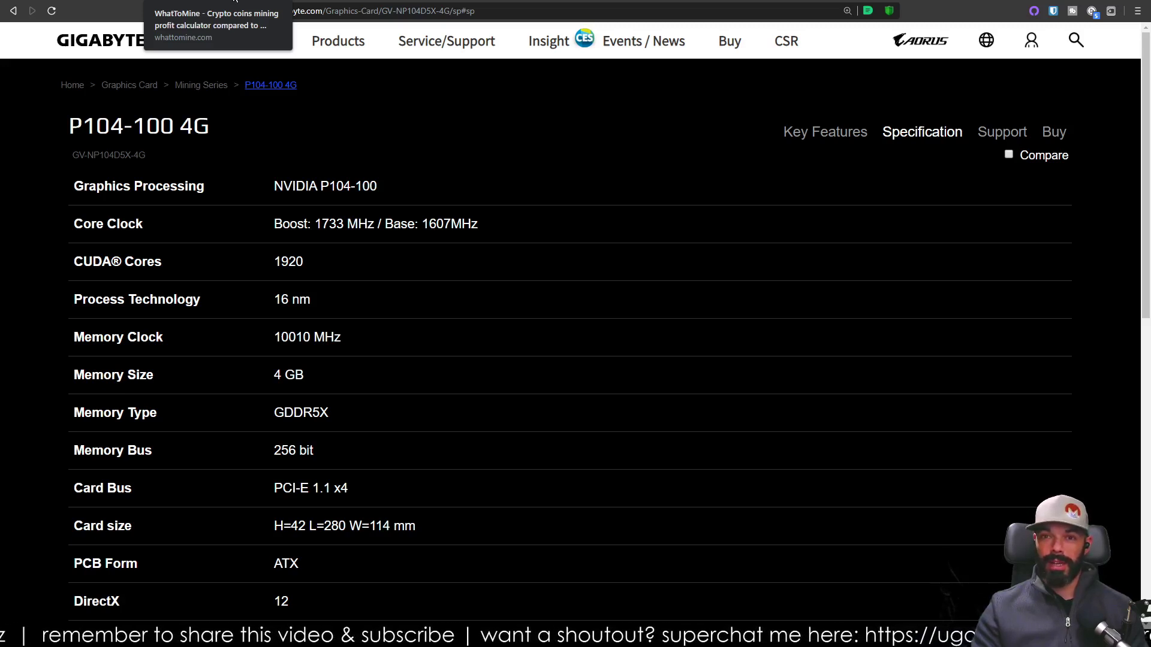
- Look over the 1070 and 1080 card entries on WhatToMine, and highlight the memory size on the P104-100 specification page
{"action": "left_click", "coordinate": [234, 1]}
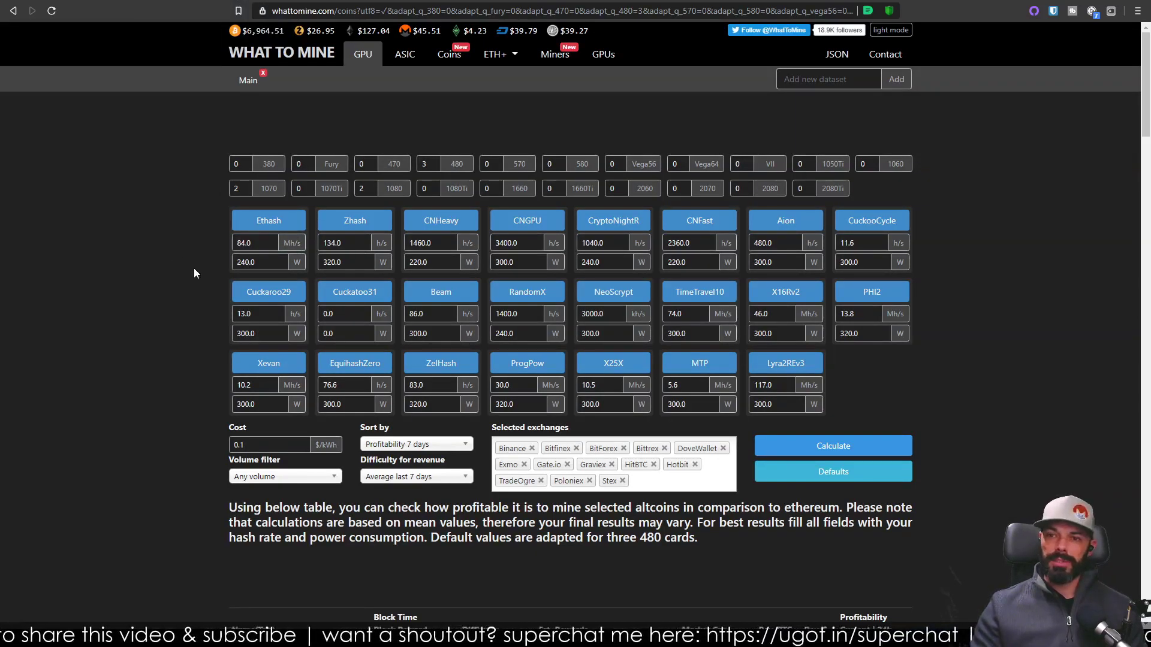
{"action": "mouse_move", "coordinate": [391, 186]}
{"action": "mouse_move", "coordinate": [266, 188]}
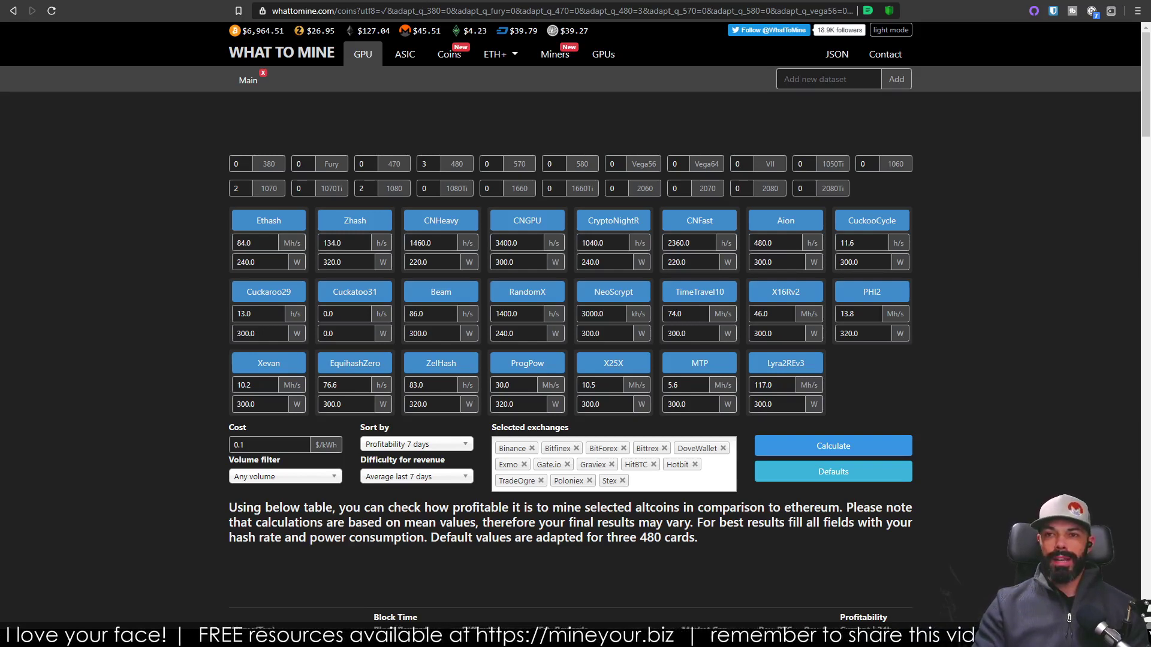
{"action": "key", "text": "ctrl+Tab"}
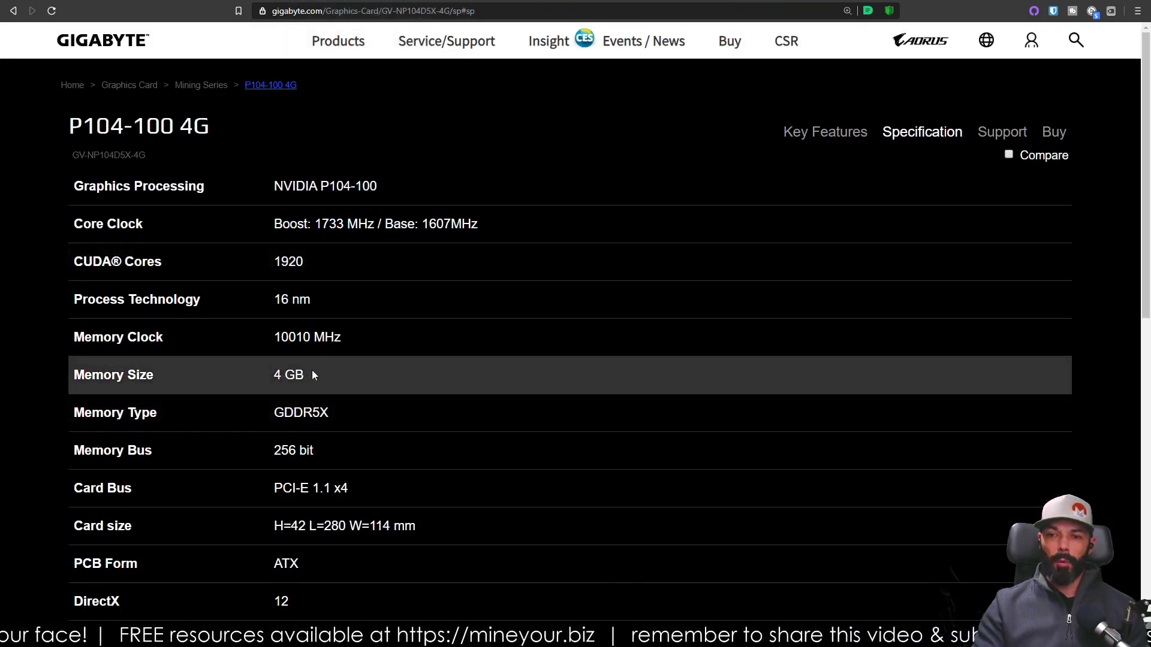
{"action": "left_click_drag", "start_coordinate": [285, 374], "coordinate": [275, 375]}
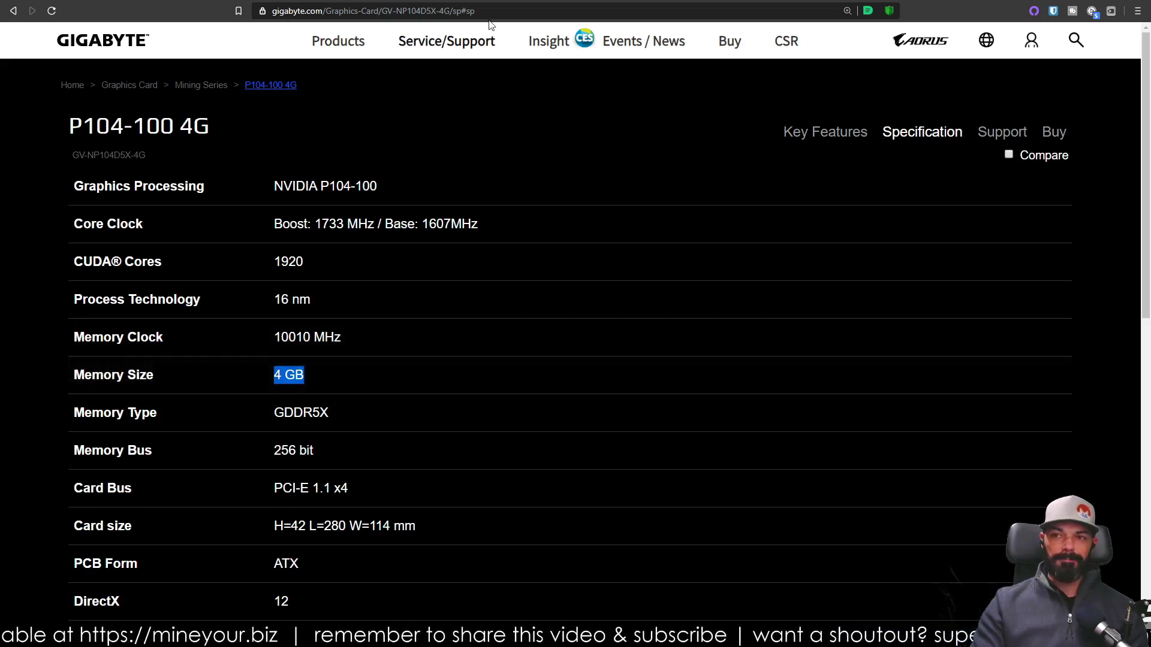
- Switch to Hive OS and examine the h110_test_bench worker's overview, including its P104-100 cards and system details
{"action": "left_click", "coordinate": [473, 2]}
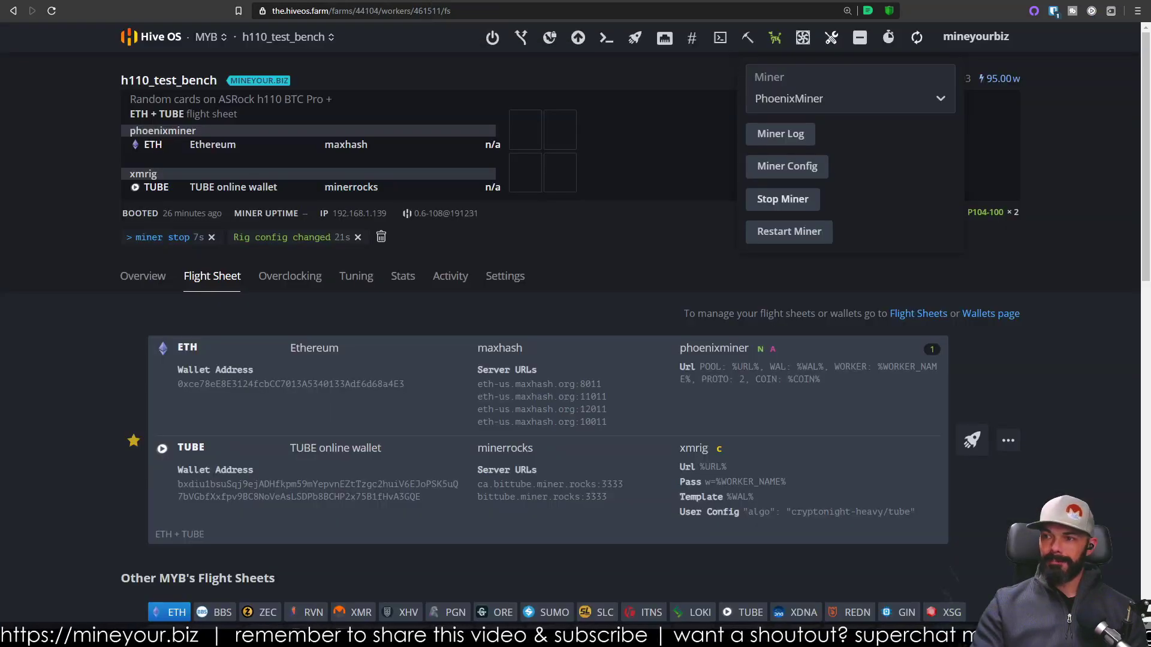
{"action": "left_click", "coordinate": [154, 284]}
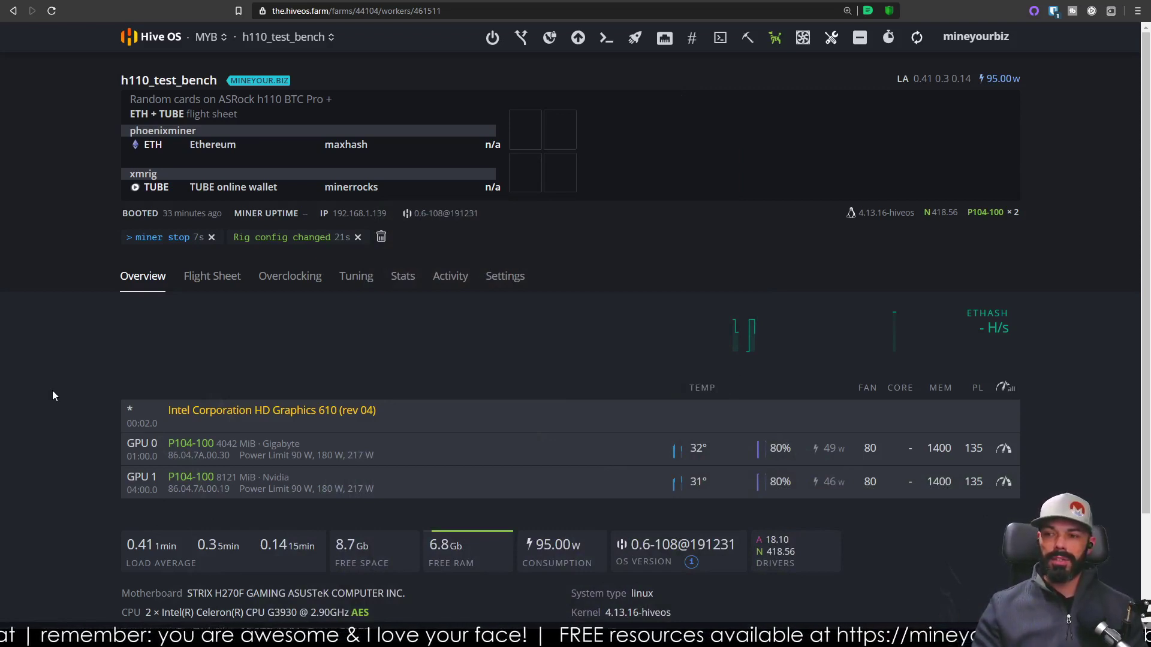
{"action": "scroll", "coordinate": [53, 395], "scroll_direction": "down", "scroll_amount": 1}
{"action": "scroll", "coordinate": [53, 395], "scroll_direction": "up", "scroll_amount": 1}
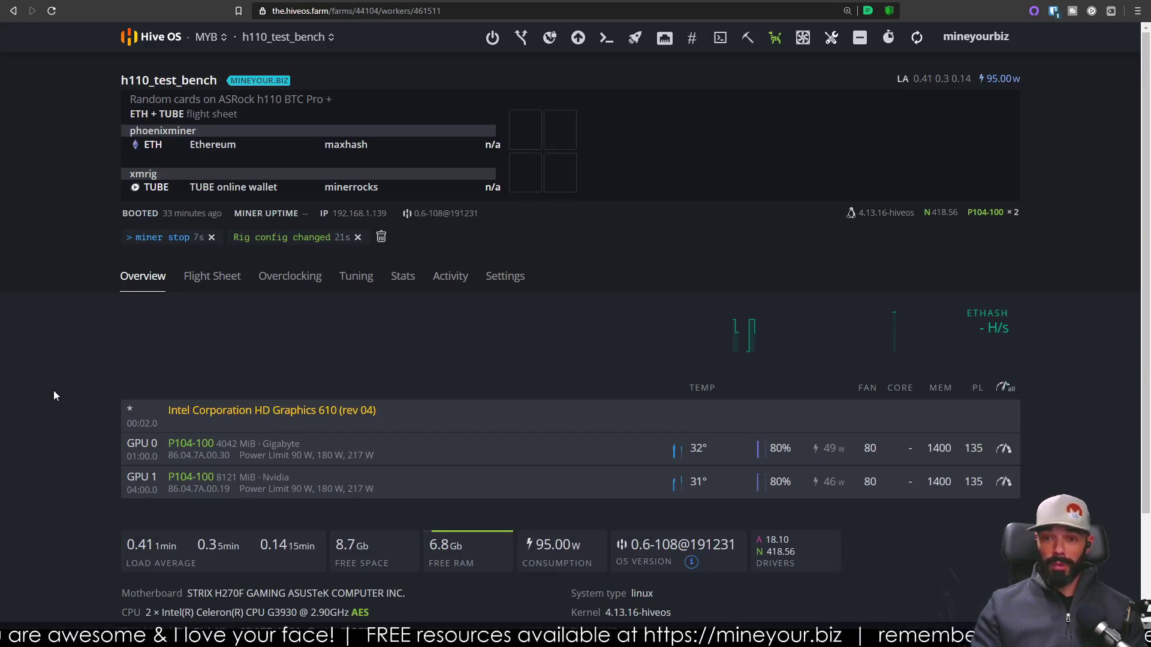
{"action": "scroll", "coordinate": [85, 376], "scroll_direction": "down", "scroll_amount": 2}
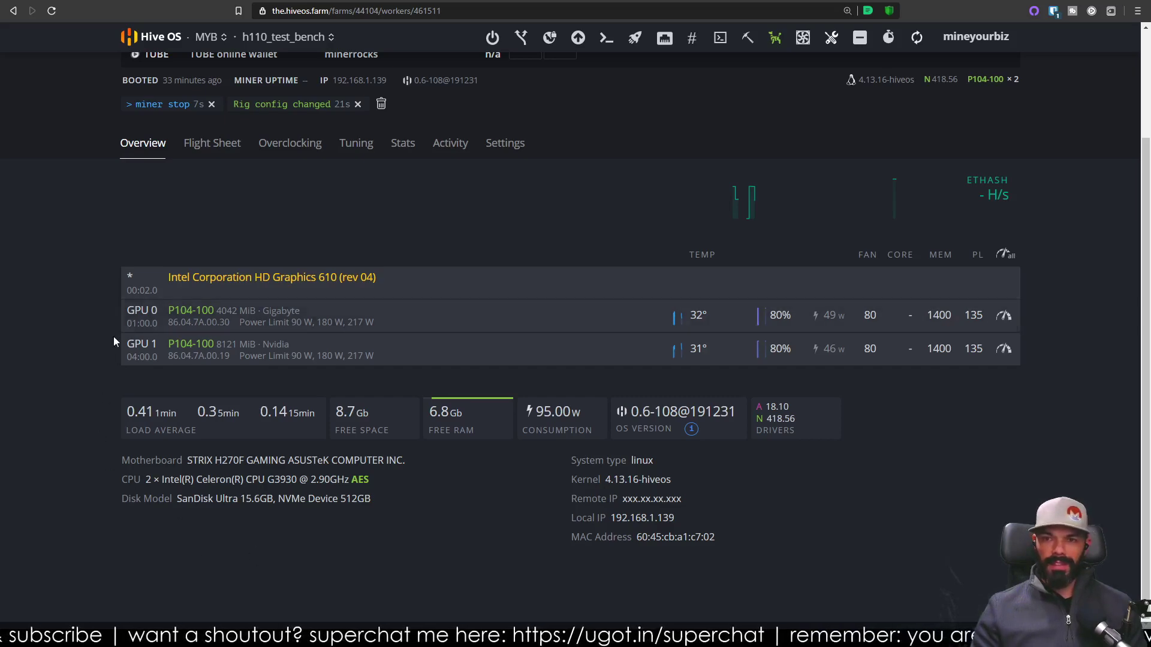
{"action": "scroll", "coordinate": [107, 345], "scroll_direction": "up", "scroll_amount": 3}
{"action": "scroll", "coordinate": [105, 345], "scroll_direction": "down", "scroll_amount": 3}
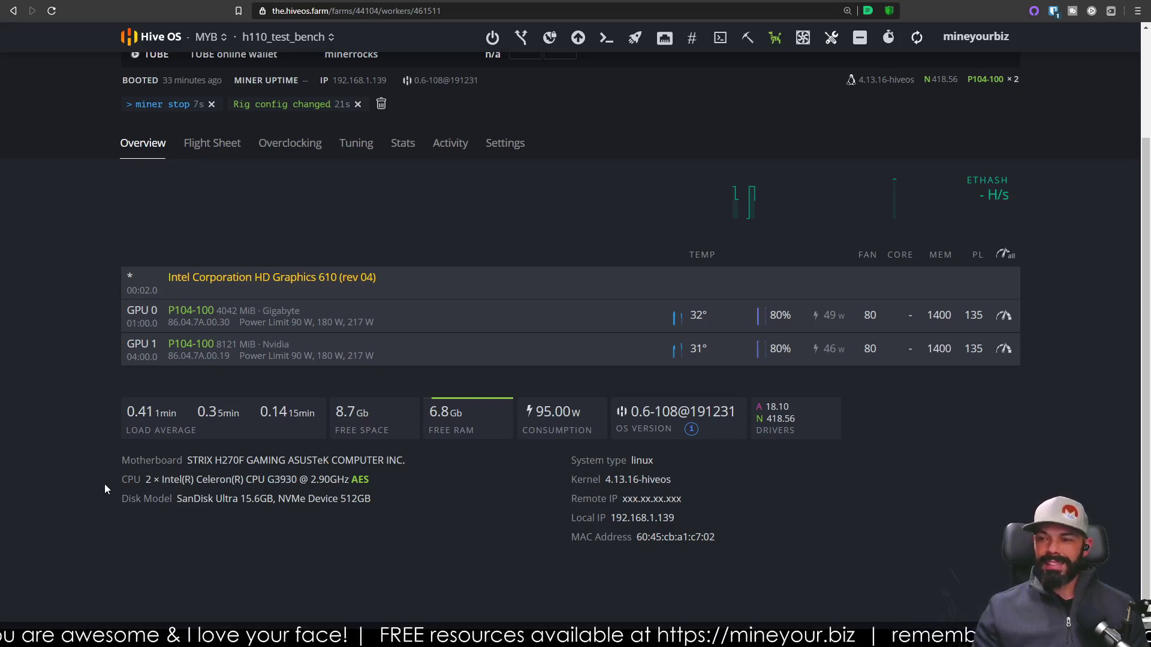
{"action": "scroll", "coordinate": [104, 484], "scroll_direction": "up", "scroll_amount": 3}
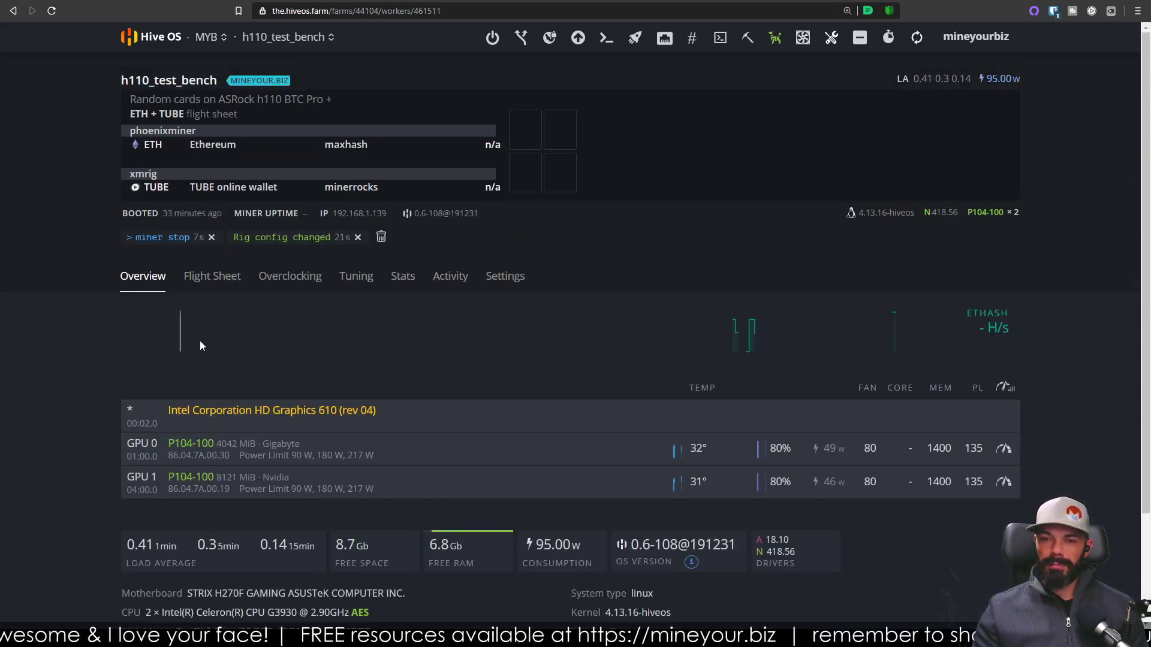
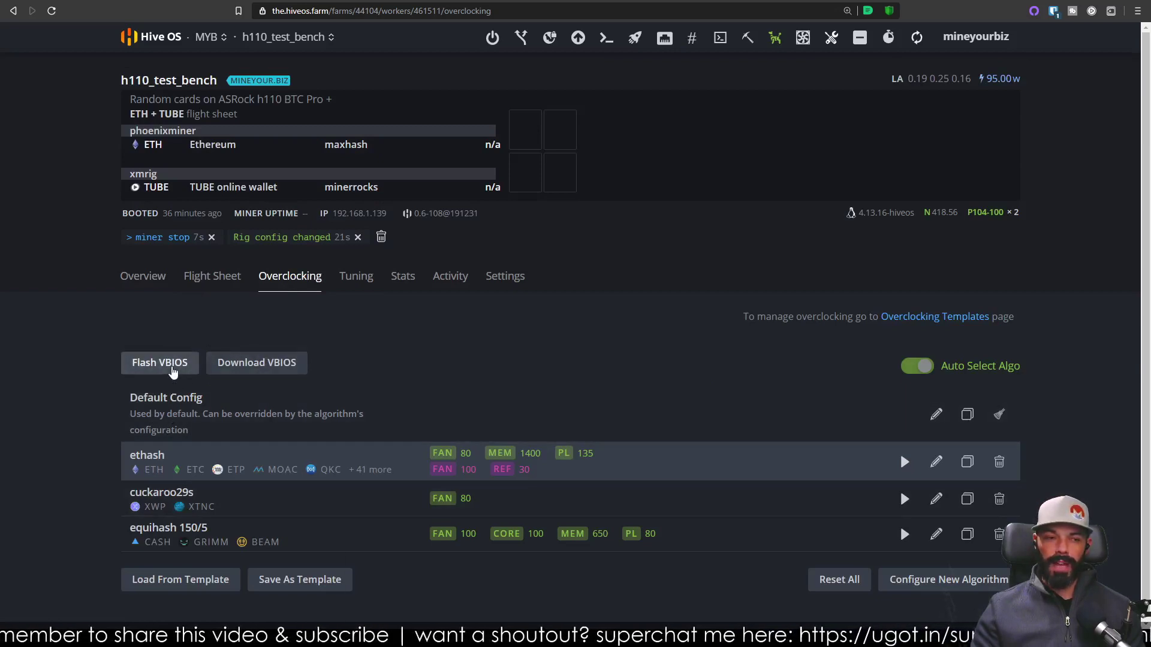
{"action": "left_click", "coordinate": [252, 369]}
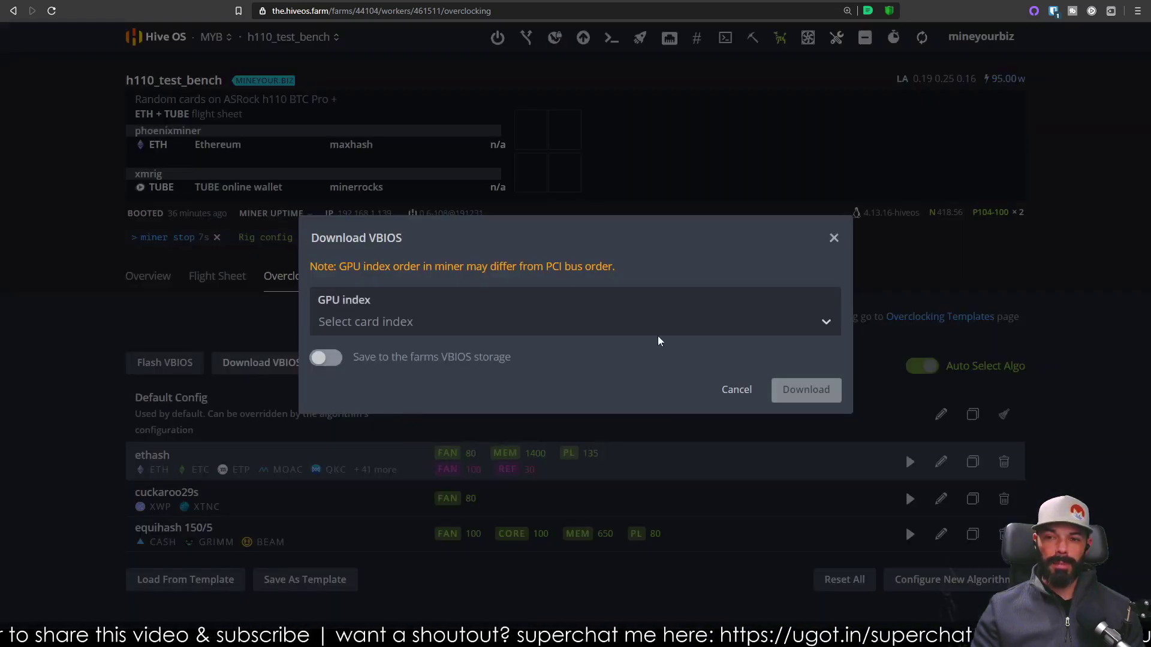
{"action": "left_click", "coordinate": [824, 324]}
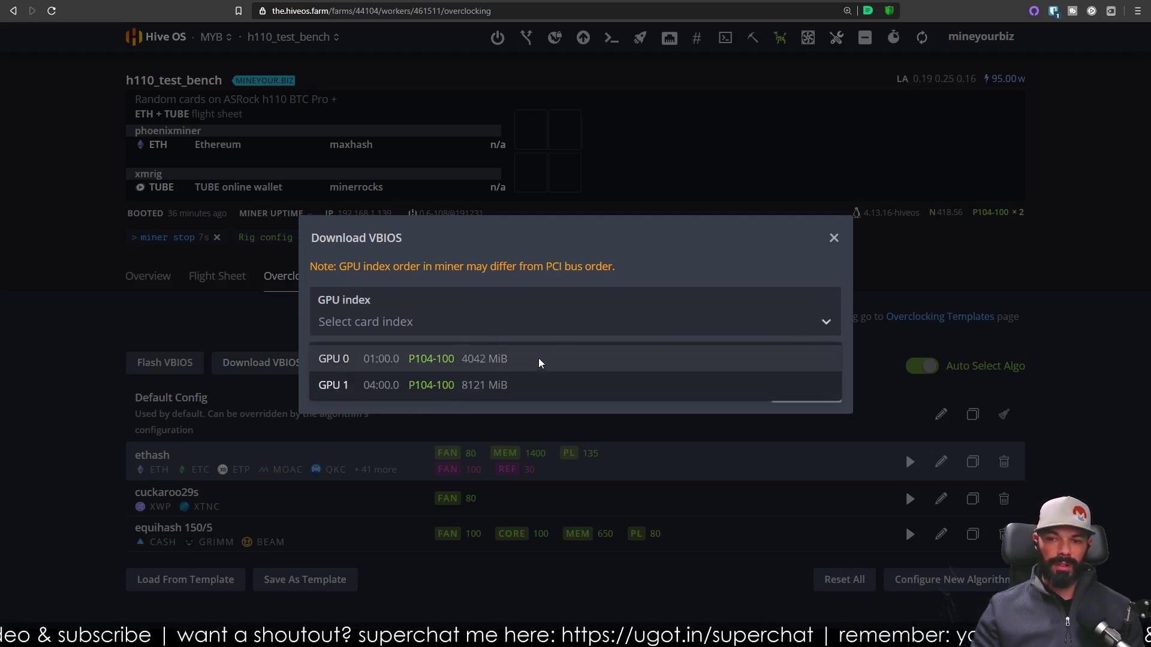
{"action": "left_click", "coordinate": [427, 360]}
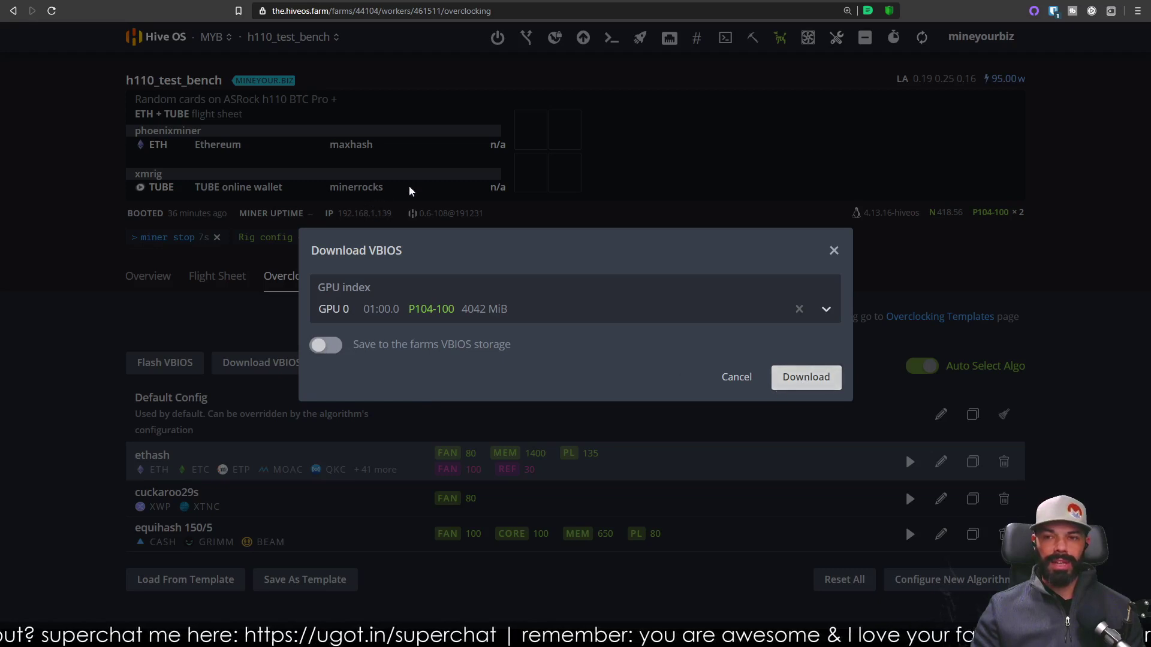
{"action": "left_click", "coordinate": [835, 253]}
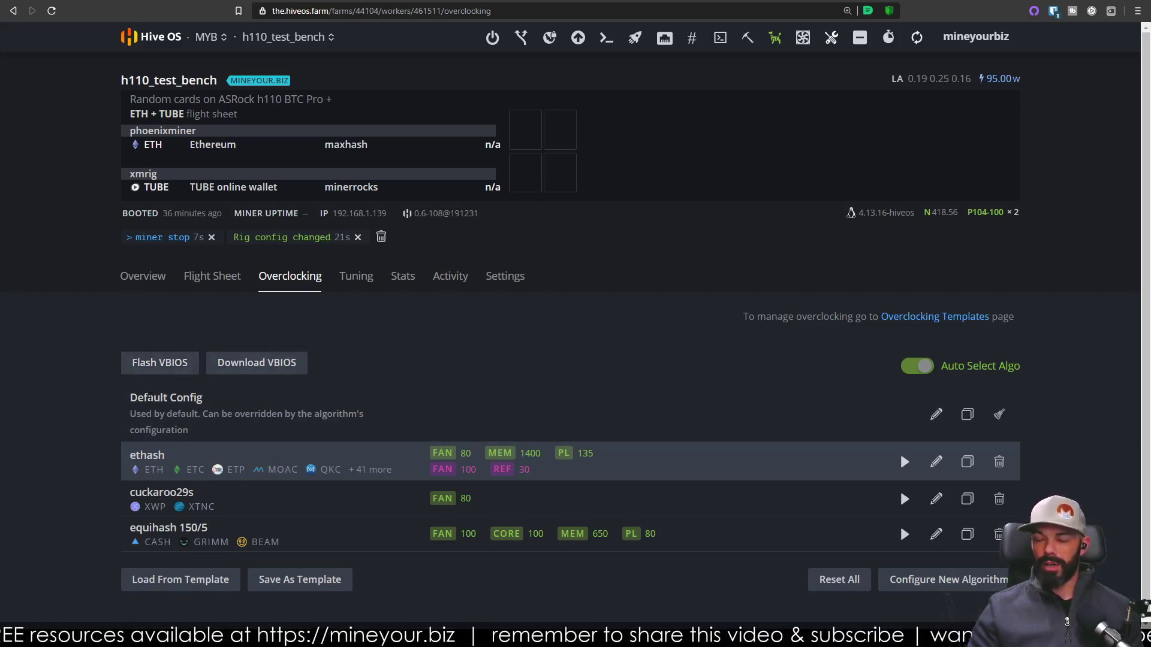
- Set up a VBIOS flash for GPU 0, the P104-100 at 01:00.0, with force flashing ignoring security checking enabled
{"action": "left_click", "coordinate": [172, 366]}
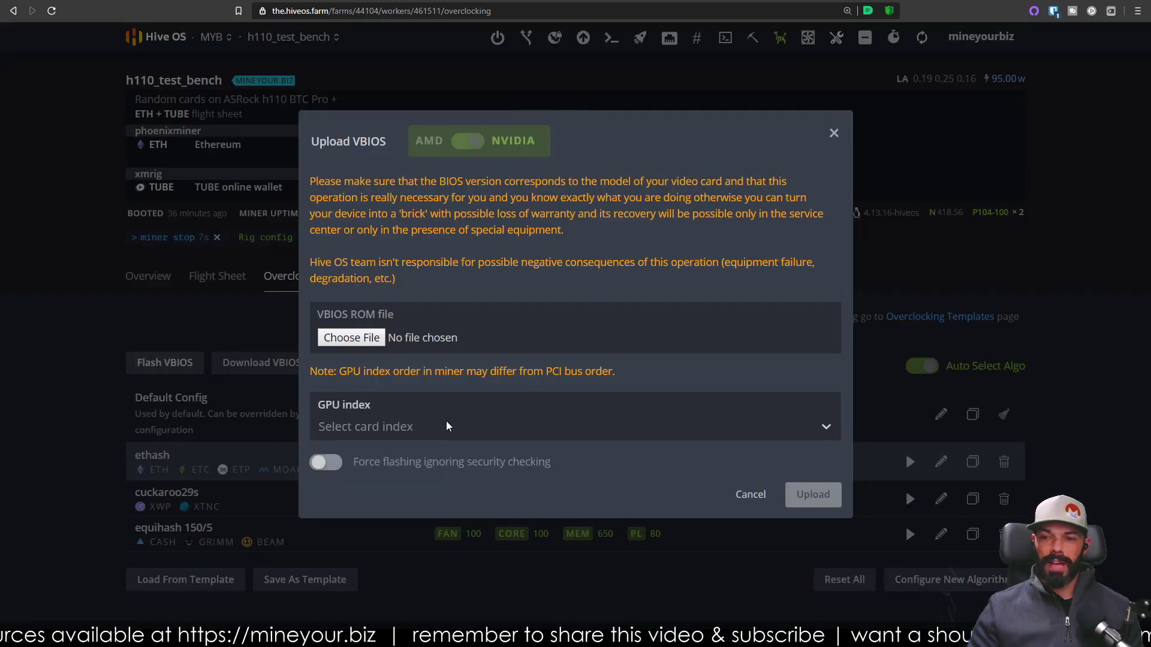
{"action": "left_click", "coordinate": [387, 427]}
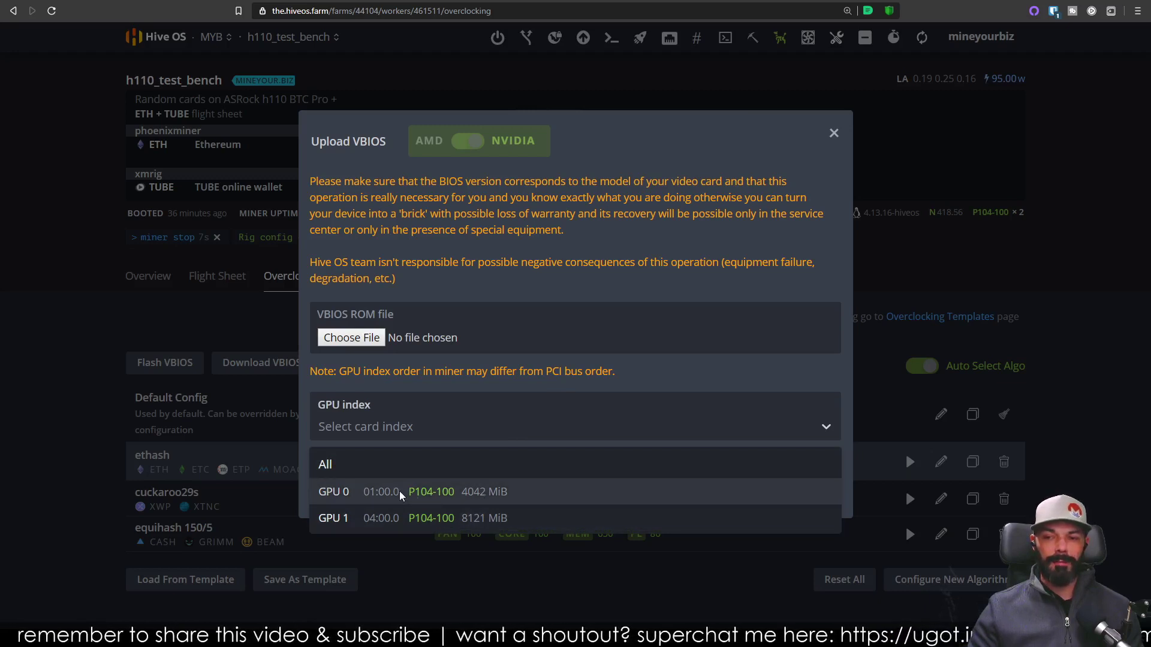
{"action": "left_click", "coordinate": [423, 494]}
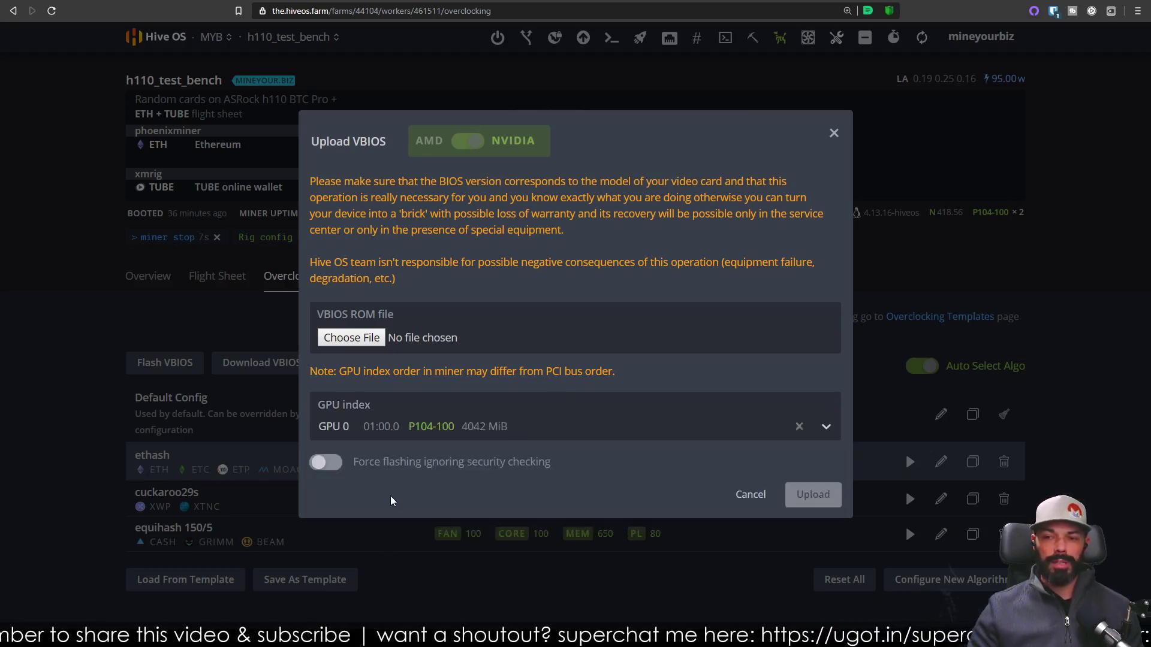
{"action": "left_click", "coordinate": [323, 463]}
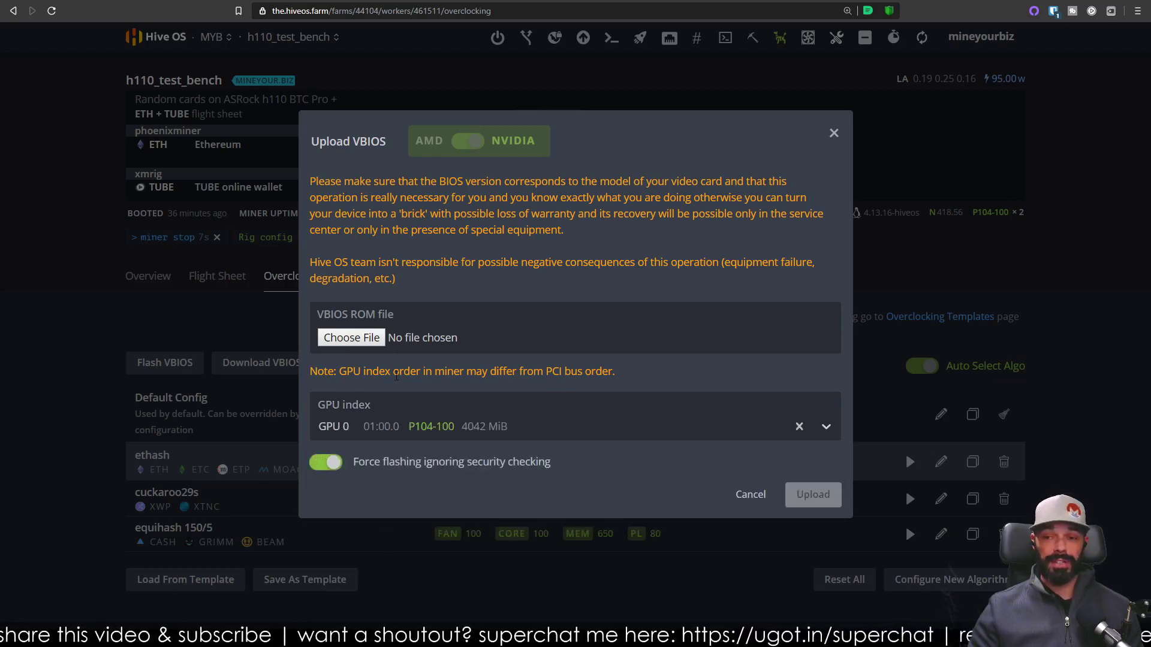
- Choose p104-100_8GB-unlocked.rom from the 2019-10 8GB Gigabyte specific folder as the VBIOS ROM file and upload it to the card
{"action": "left_click", "coordinate": [351, 338]}
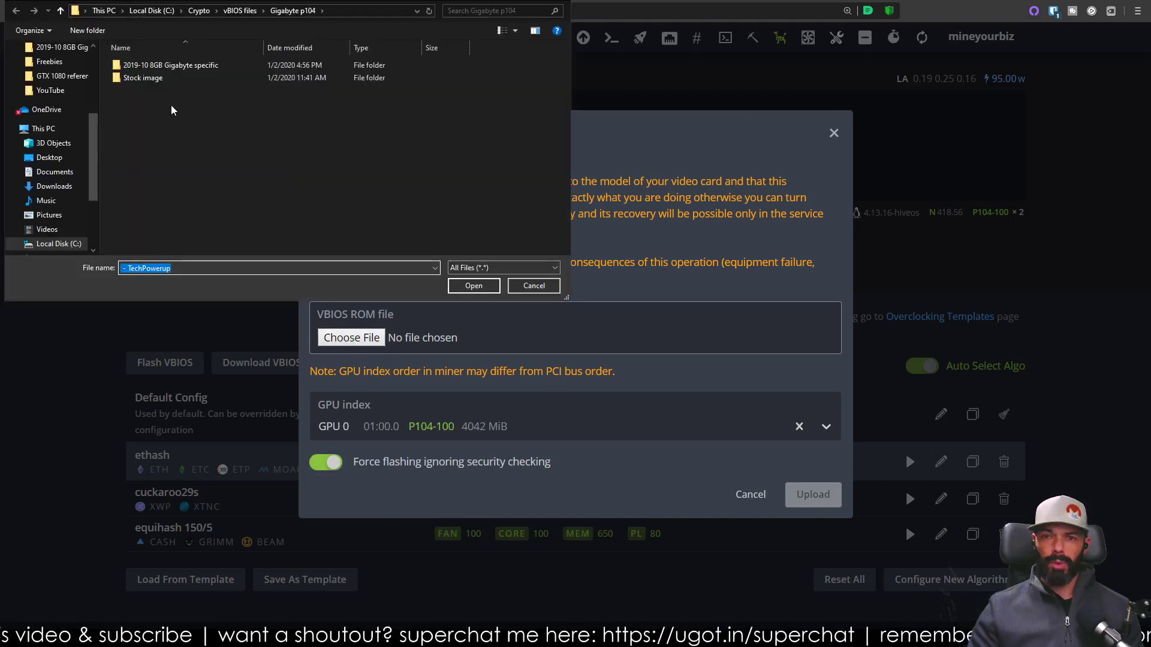
{"action": "double_click", "coordinate": [167, 65]}
{"action": "left_click", "coordinate": [148, 66]}
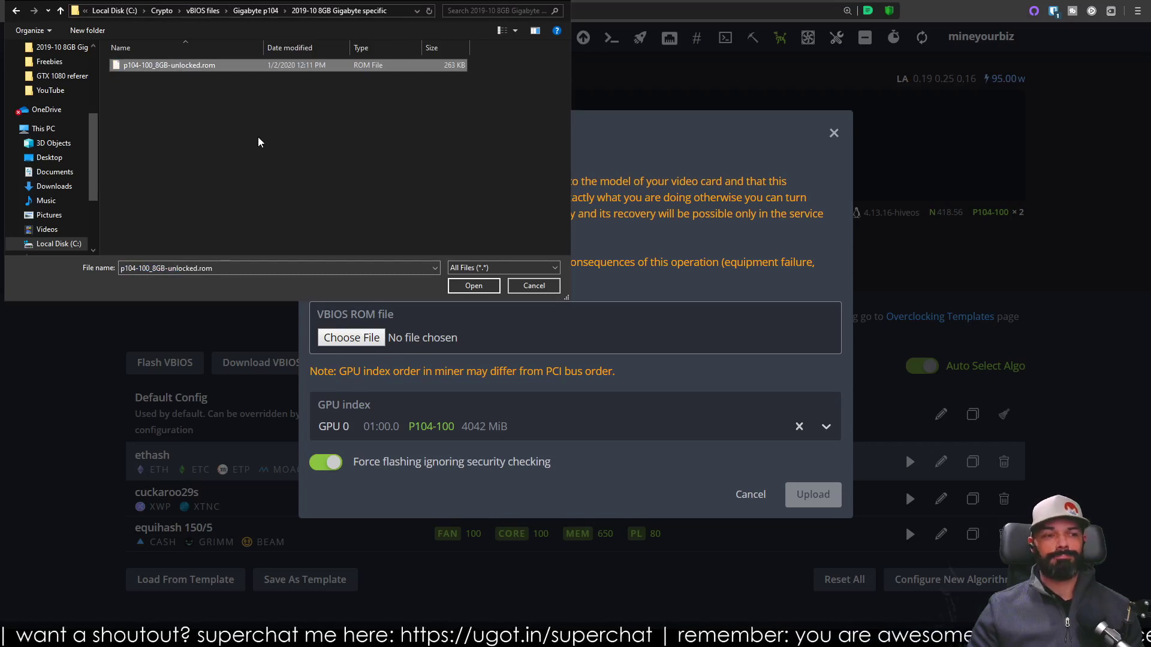
{"action": "key", "text": "Return"}
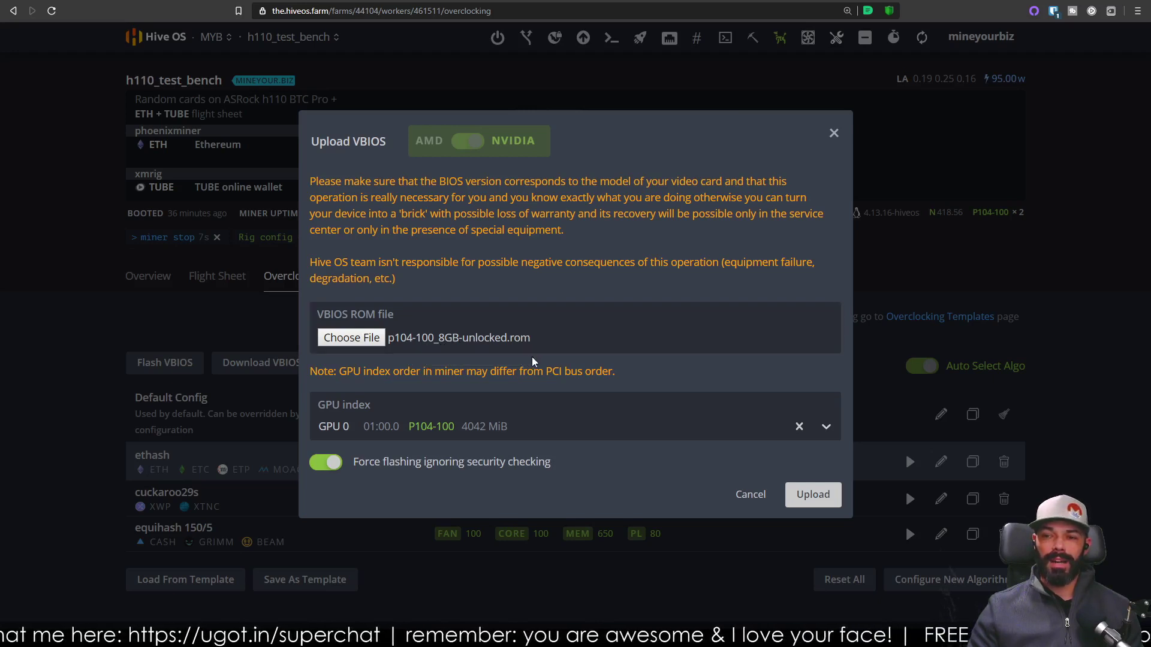
{"action": "left_click", "coordinate": [803, 490]}
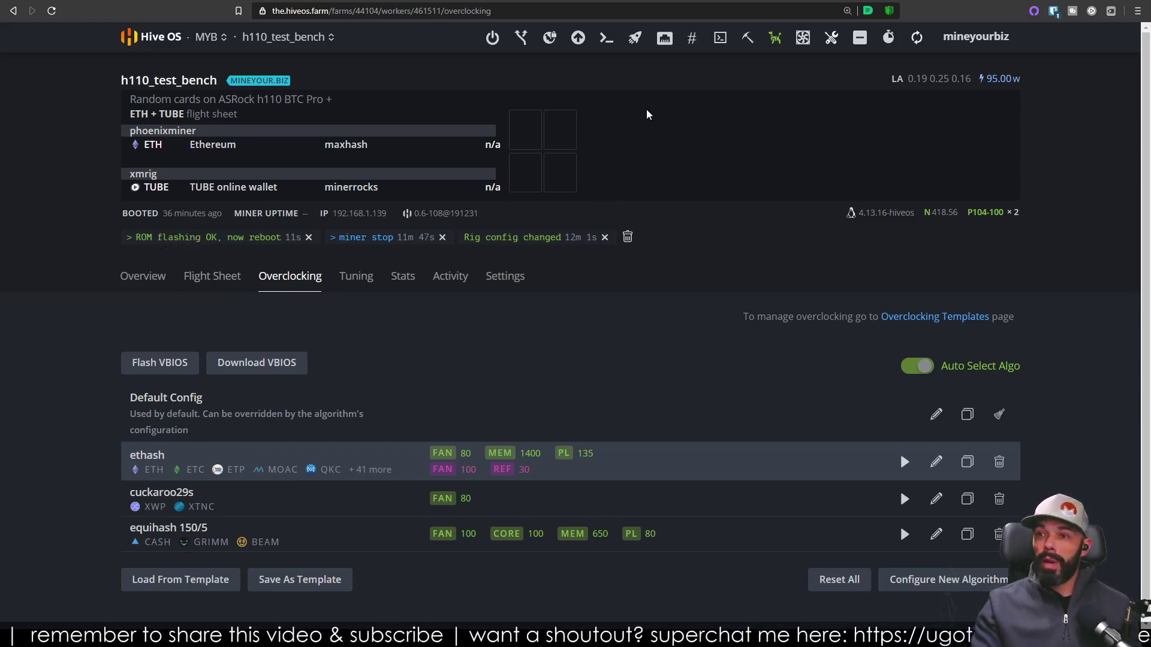
- Reboot the worker by running the recent command sudo reboot
{"action": "left_click", "coordinate": [605, 38]}
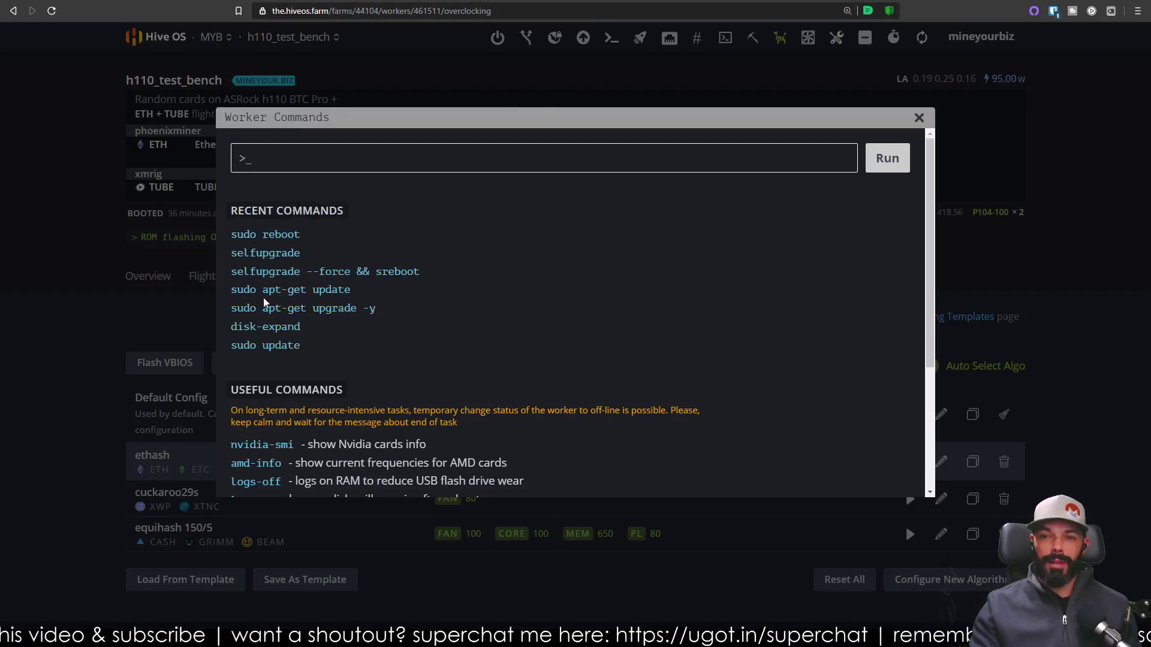
{"action": "left_click", "coordinate": [267, 237]}
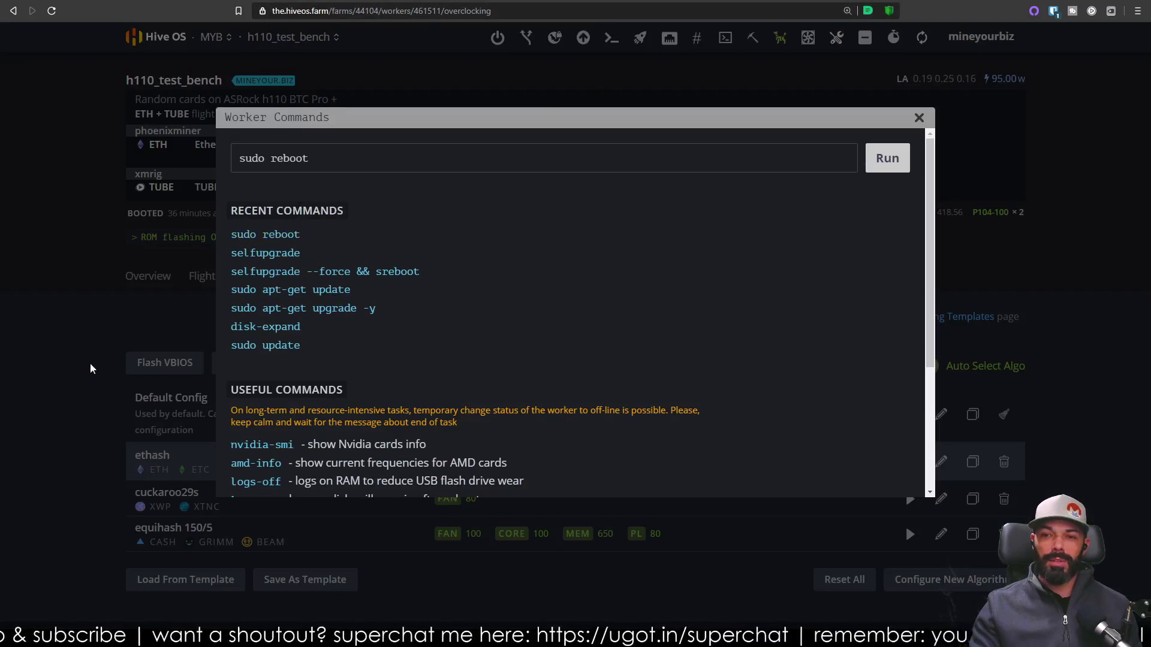
{"action": "left_click", "coordinate": [886, 158]}
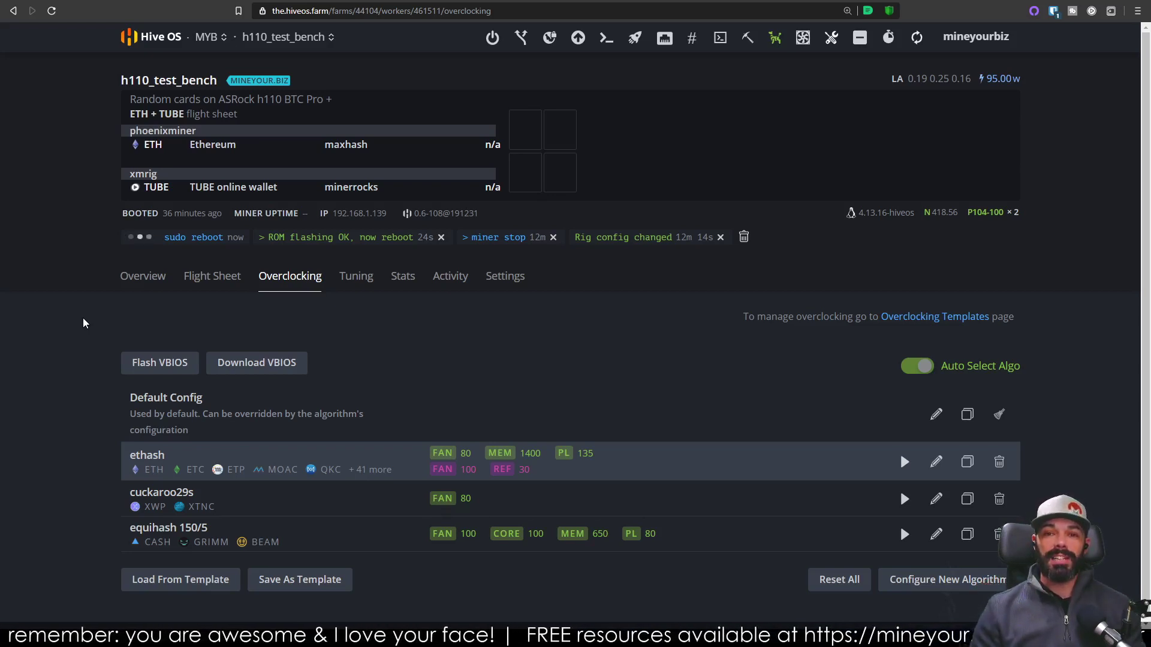
- Refresh the worker page and check GPU 0's memory size and VBIOS version in the overview
{"action": "key", "text": "F5"}
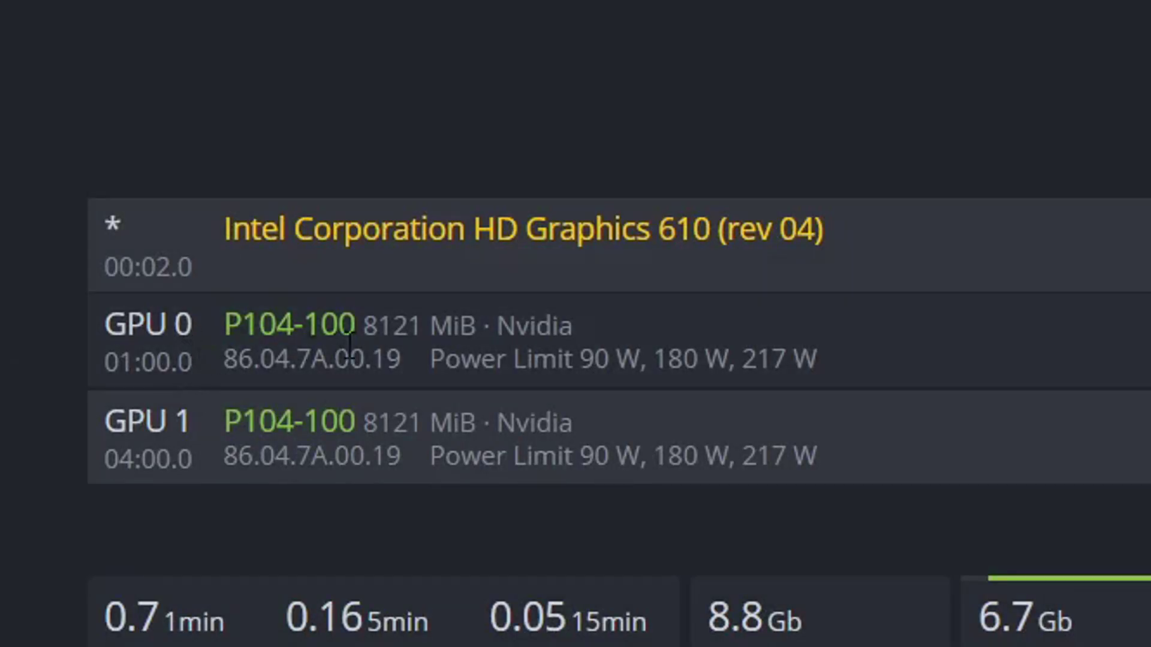
{"action": "left_click_drag", "start_coordinate": [363, 327], "coordinate": [428, 327]}
{"action": "left_click", "coordinate": [89, 386]}
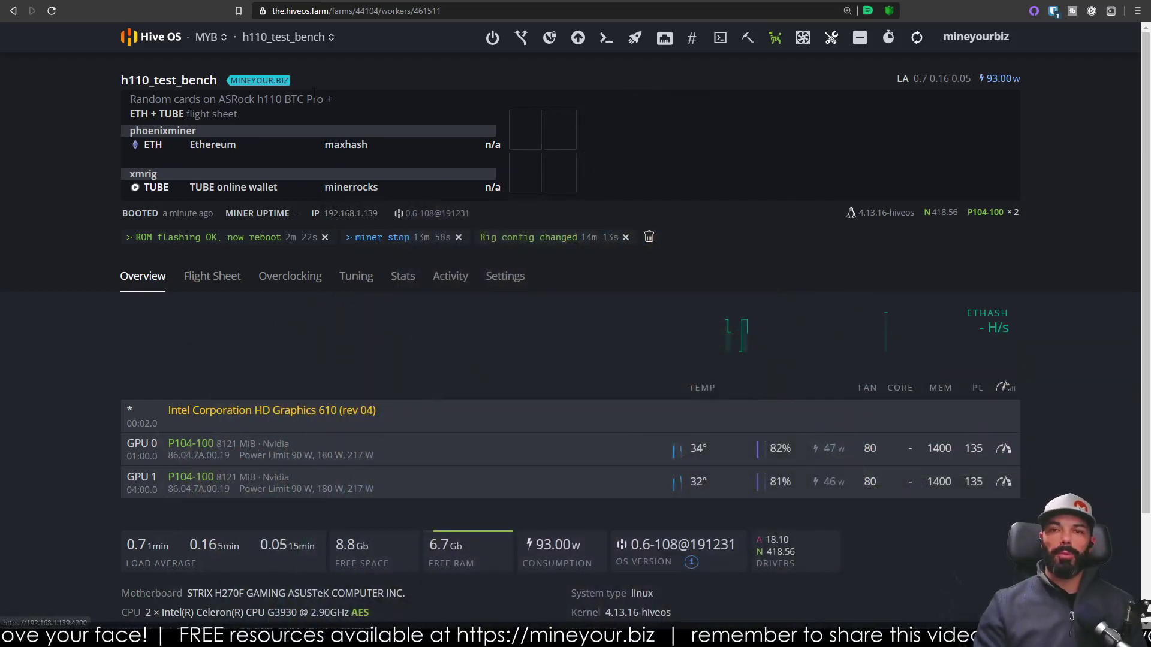
- Switch to WhatToMine and review the coin profitability table below the hash rate settings
{"action": "key", "text": "ctrl+Tab"}
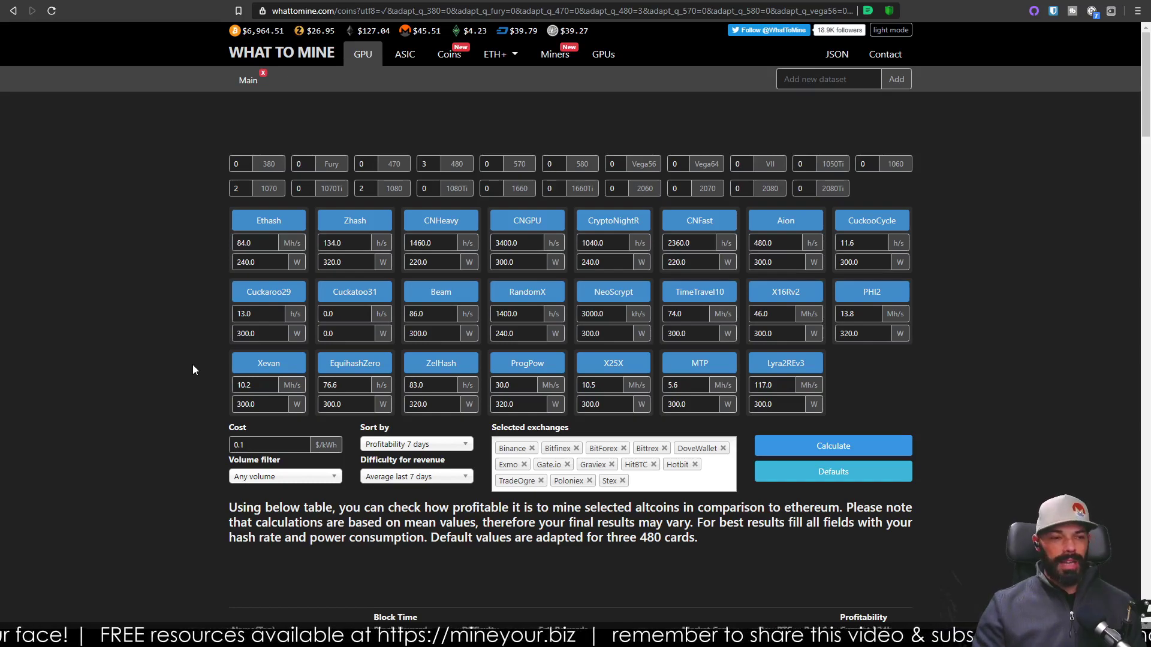
{"action": "scroll", "coordinate": [204, 351], "scroll_direction": "down", "scroll_amount": 4}
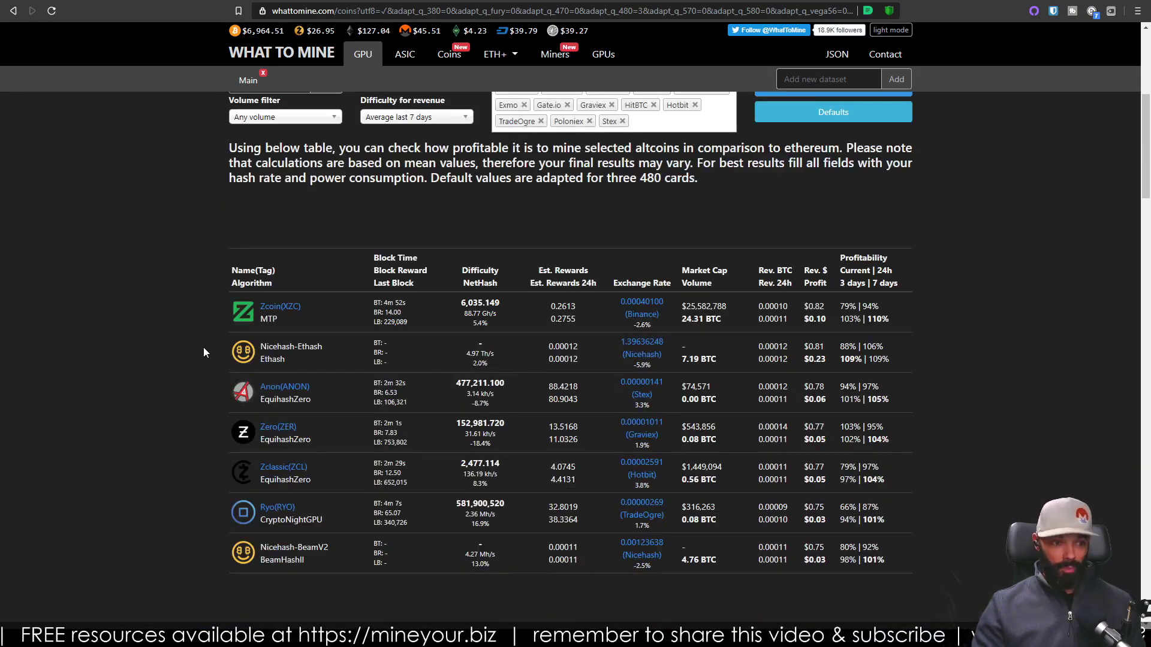
{"action": "scroll", "coordinate": [204, 351], "scroll_direction": "up", "scroll_amount": 3}
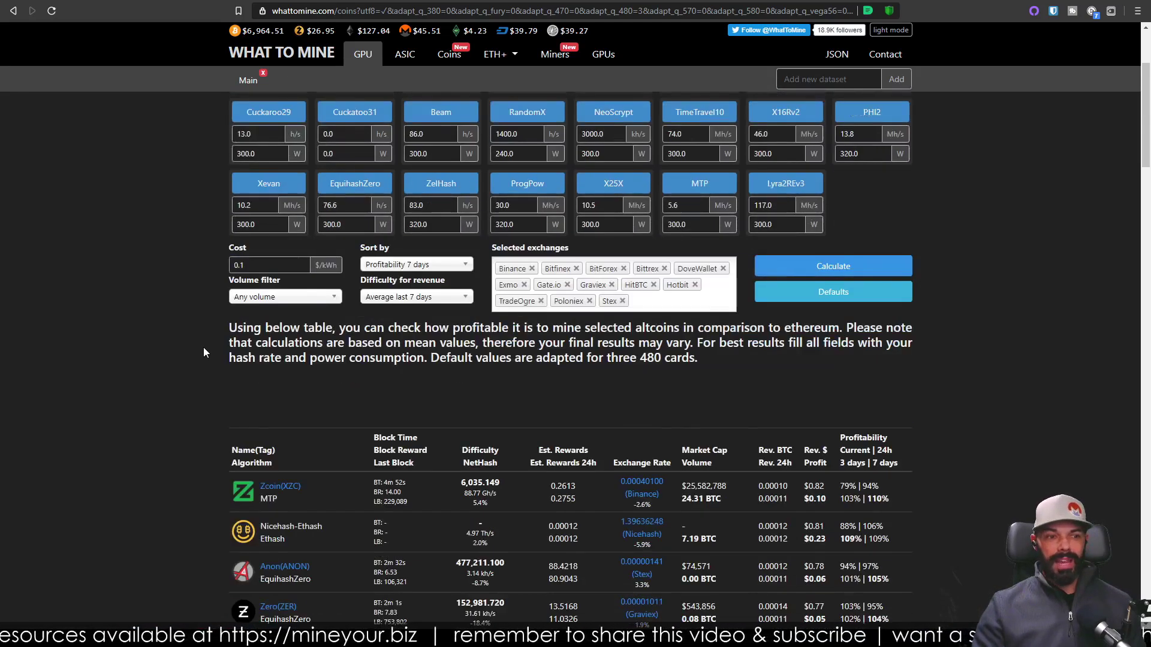
- Compare the seven-day profitability, revenue and algorithms of the listed coins, from Zcoin down past Ethereum to the Zhash and X16Rv2 coins
{"action": "scroll", "coordinate": [204, 351], "scroll_direction": "down", "scroll_amount": 3}
{"action": "scroll", "coordinate": [203, 351], "scroll_direction": "up", "scroll_amount": 2}
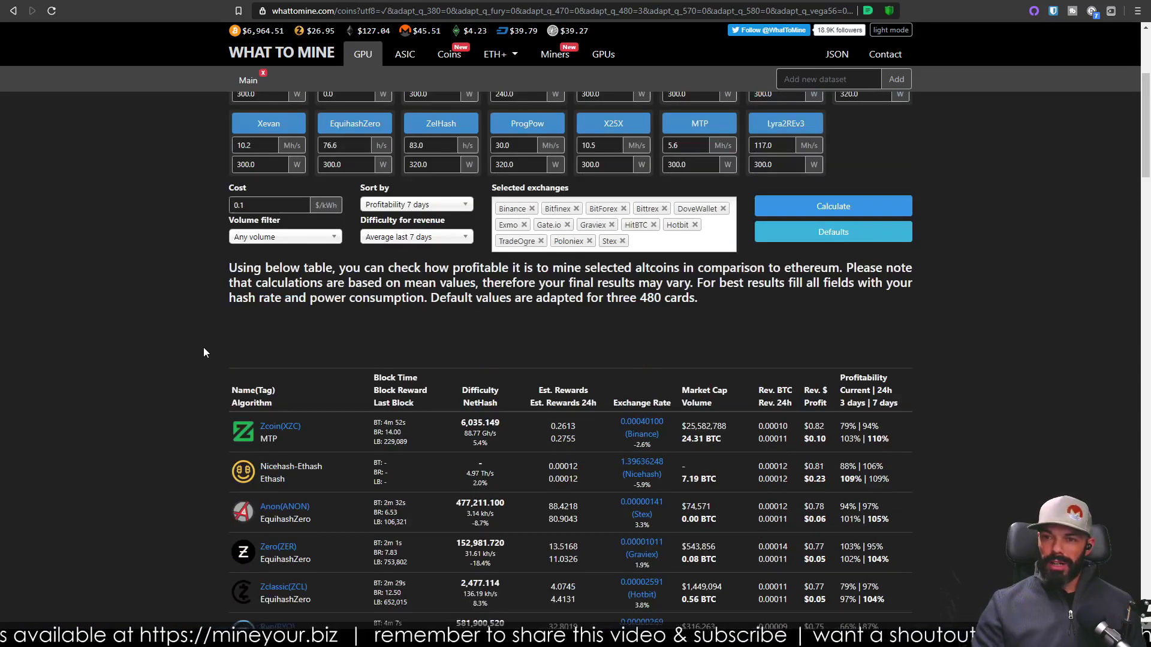
{"action": "scroll", "coordinate": [203, 352], "scroll_direction": "down", "scroll_amount": 2}
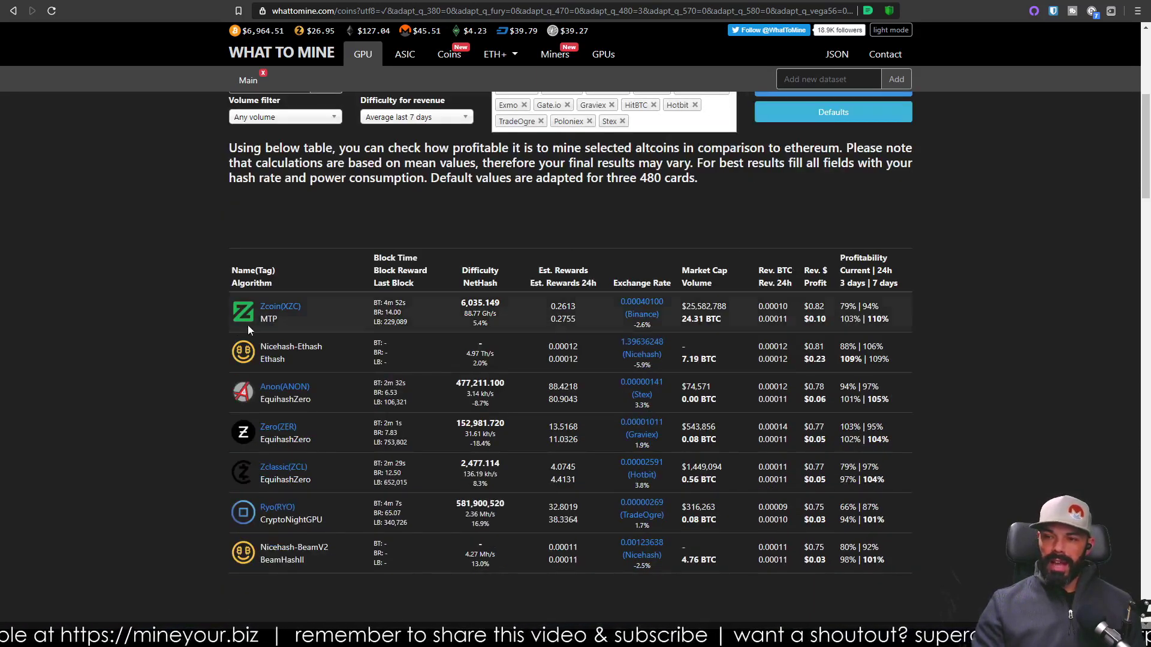
{"action": "scroll", "coordinate": [215, 350], "scroll_direction": "up", "scroll_amount": 6}
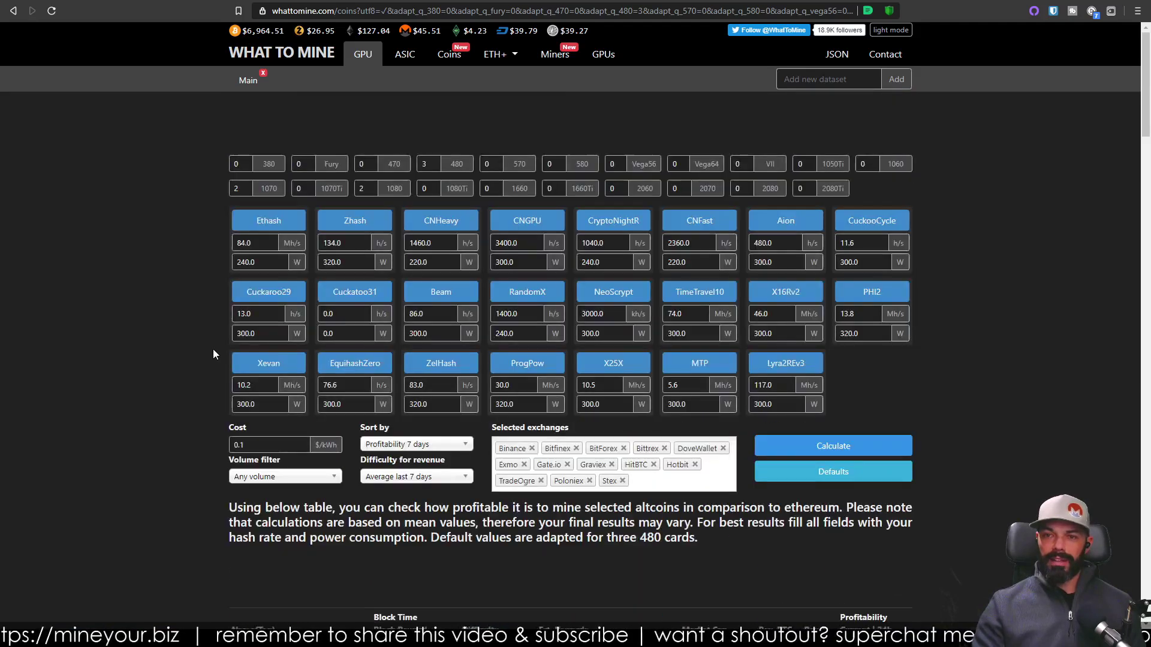
{"action": "scroll", "coordinate": [213, 350], "scroll_direction": "down", "scroll_amount": 4}
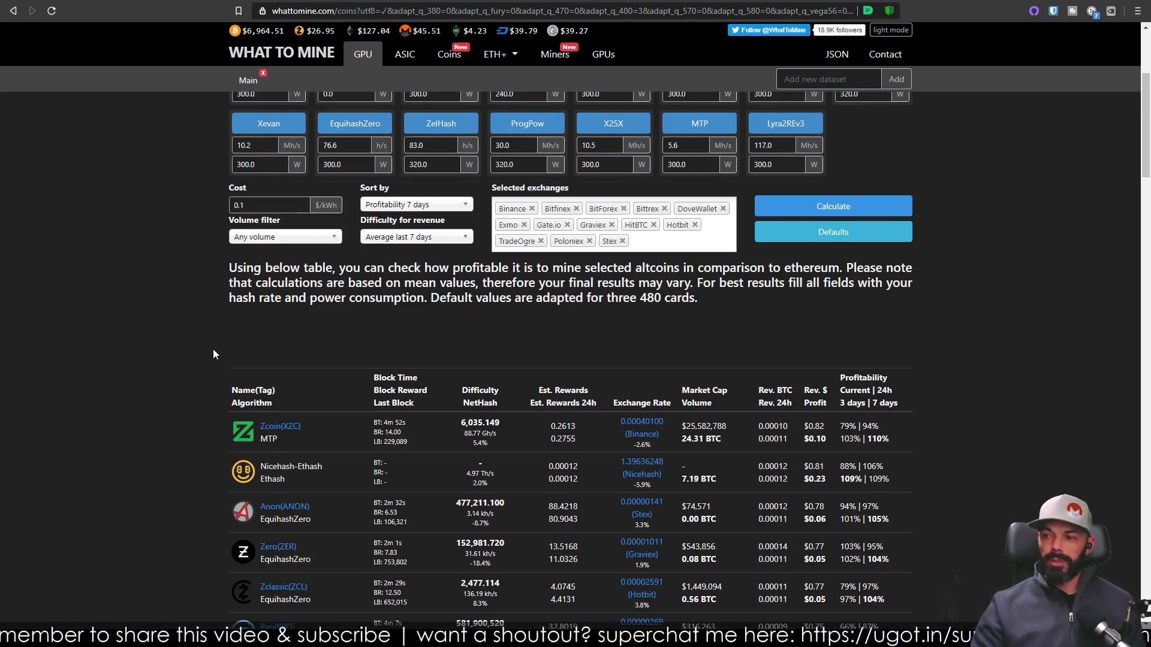
{"action": "scroll", "coordinate": [213, 353], "scroll_direction": "down", "scroll_amount": 2}
{"action": "scroll", "coordinate": [213, 351], "scroll_direction": "down", "scroll_amount": 4}
{"action": "scroll", "coordinate": [213, 354], "scroll_direction": "down", "scroll_amount": 1}
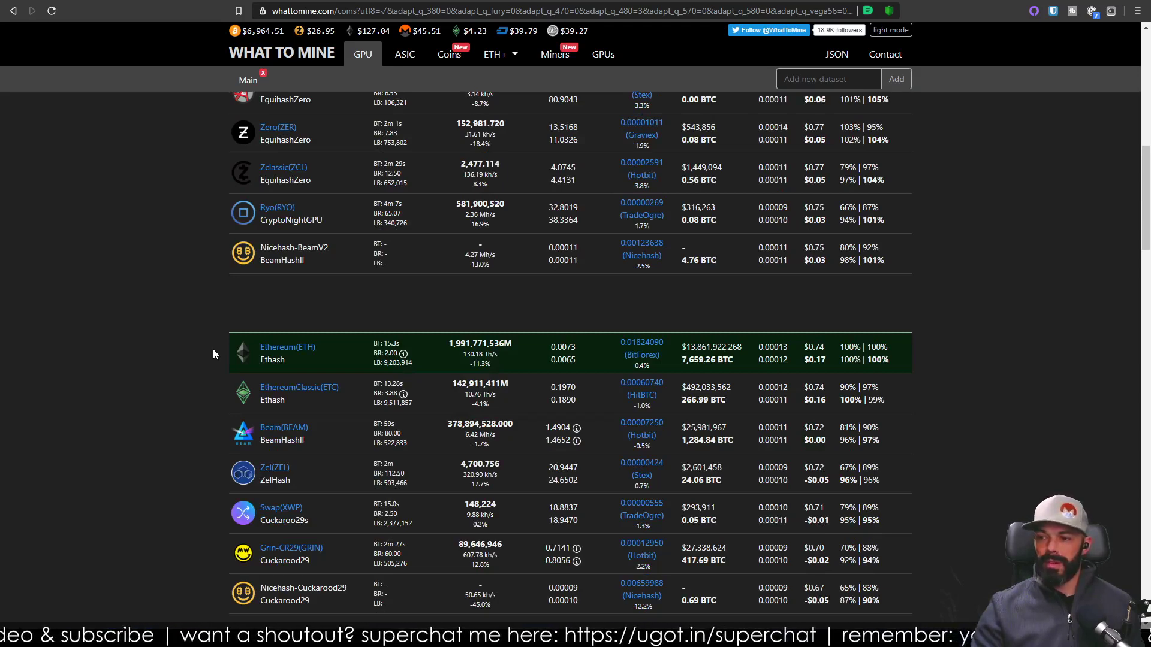
{"action": "scroll", "coordinate": [213, 354], "scroll_direction": "up", "scroll_amount": 6}
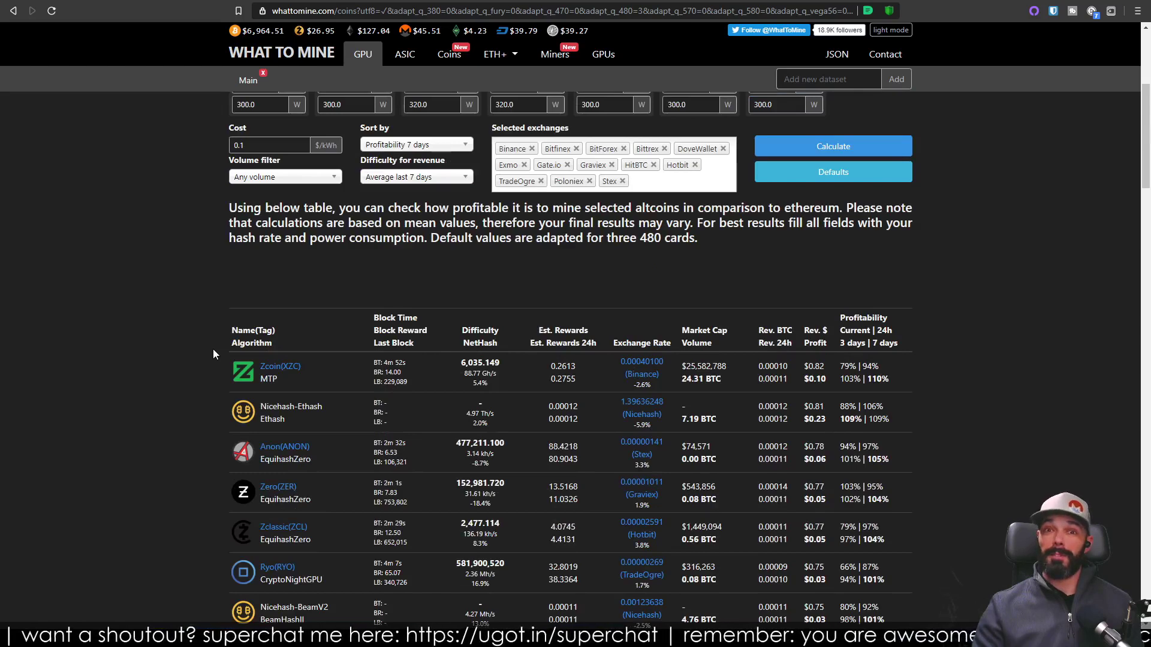
{"action": "scroll", "coordinate": [214, 354], "scroll_direction": "down", "scroll_amount": 1}
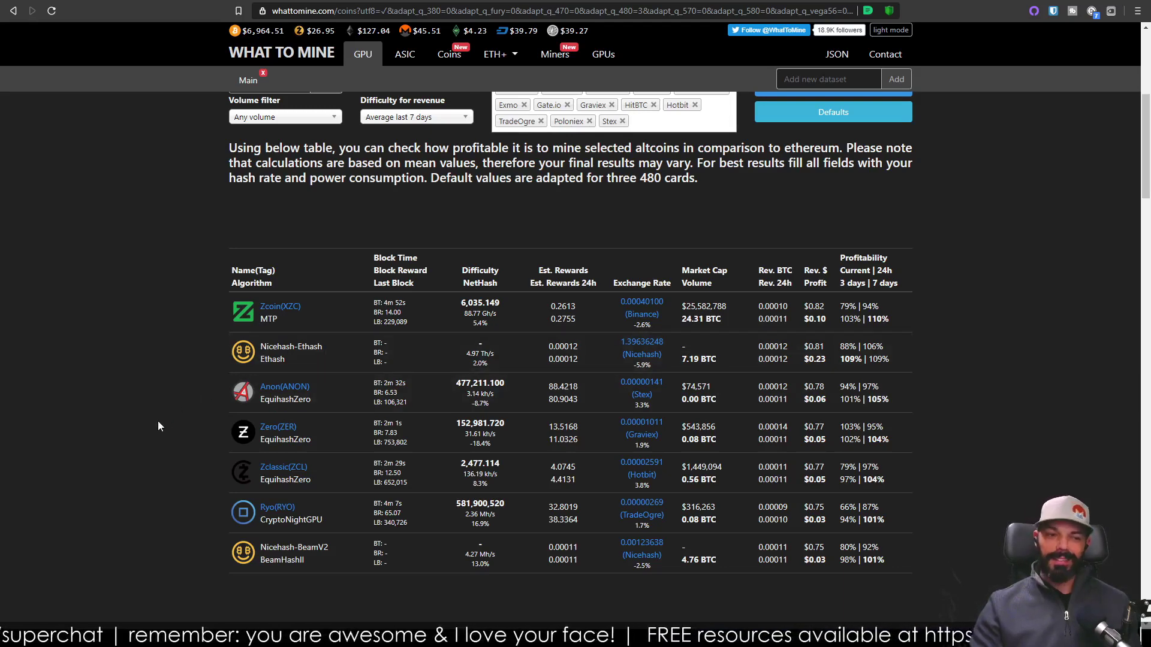
{"action": "scroll", "coordinate": [158, 426], "scroll_direction": "down", "scroll_amount": 1}
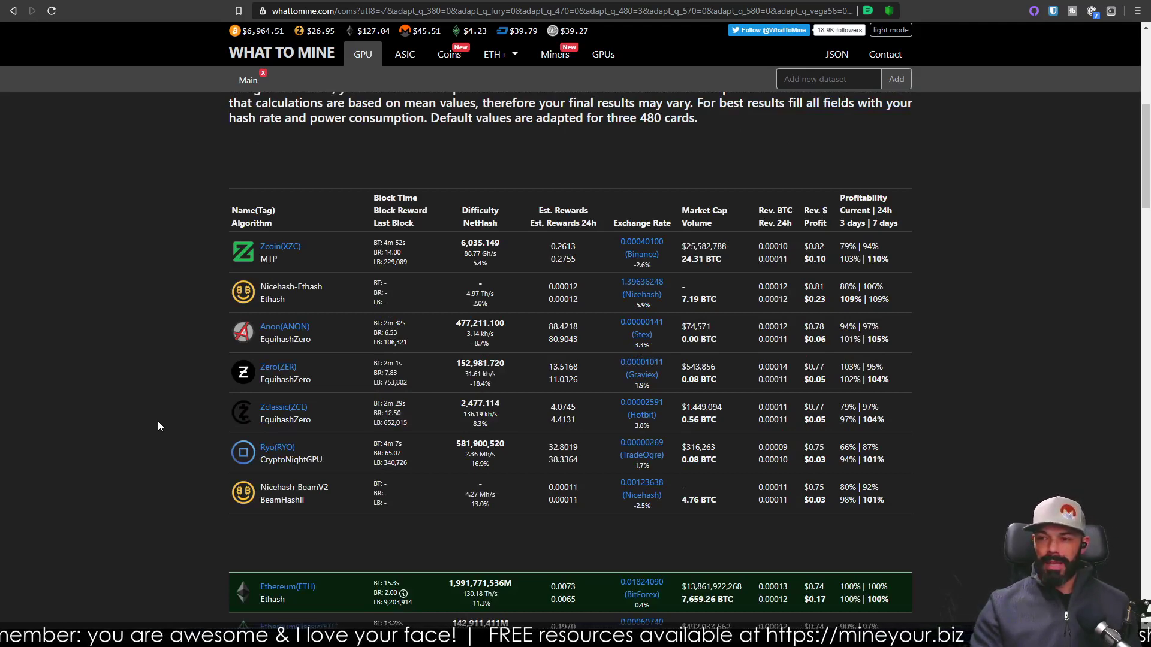
{"action": "scroll", "coordinate": [157, 421], "scroll_direction": "up", "scroll_amount": 1}
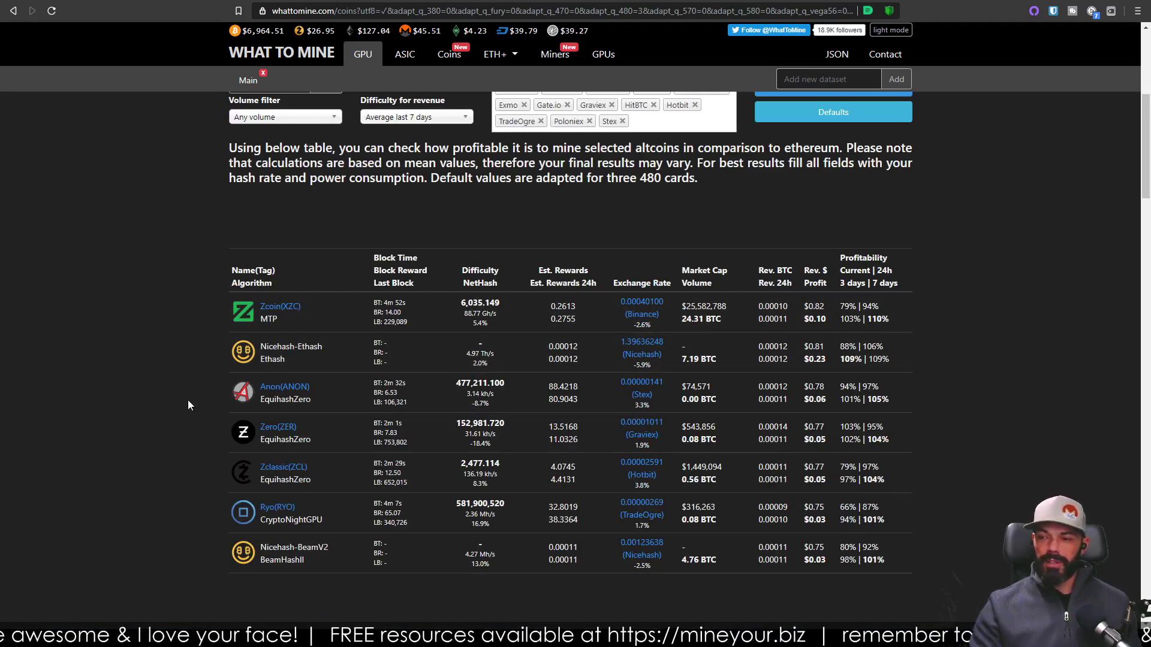
{"action": "scroll", "coordinate": [188, 405], "scroll_direction": "down", "scroll_amount": 1}
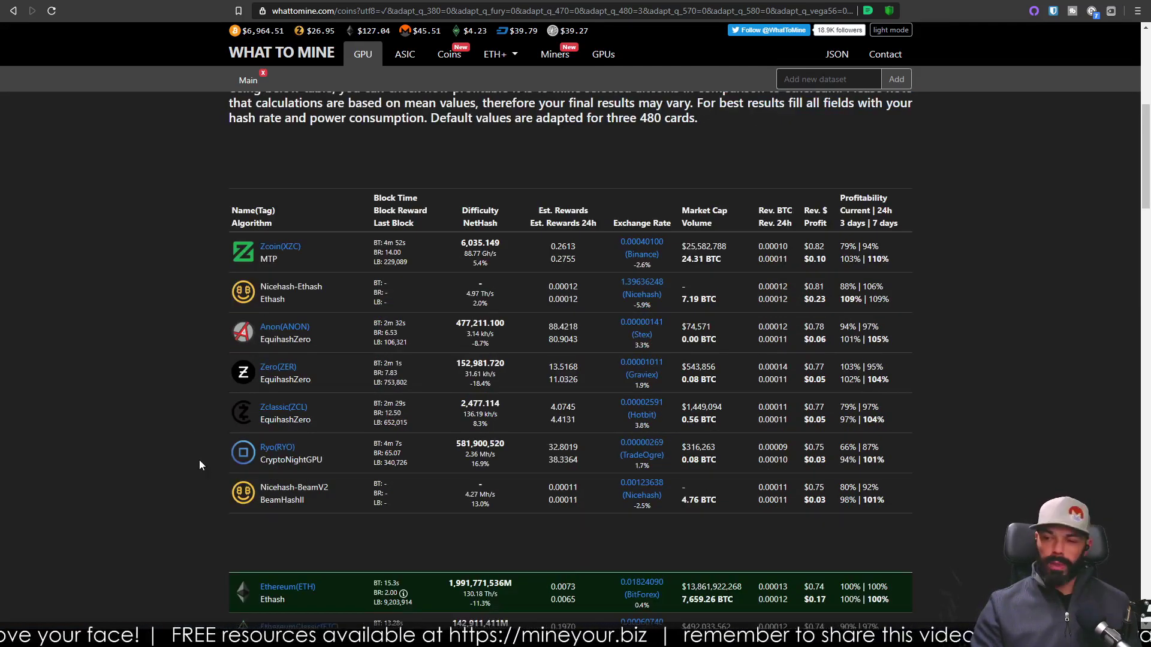
{"action": "scroll", "coordinate": [222, 444], "scroll_direction": "down", "scroll_amount": 1}
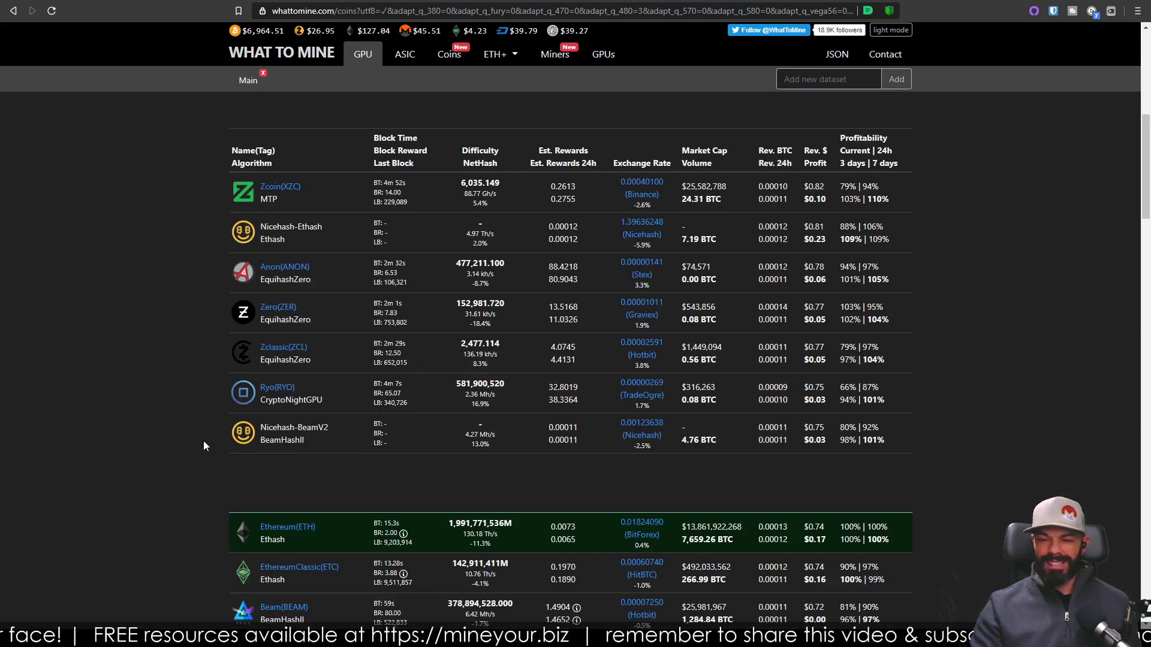
{"action": "scroll", "coordinate": [203, 445], "scroll_direction": "down", "scroll_amount": 2}
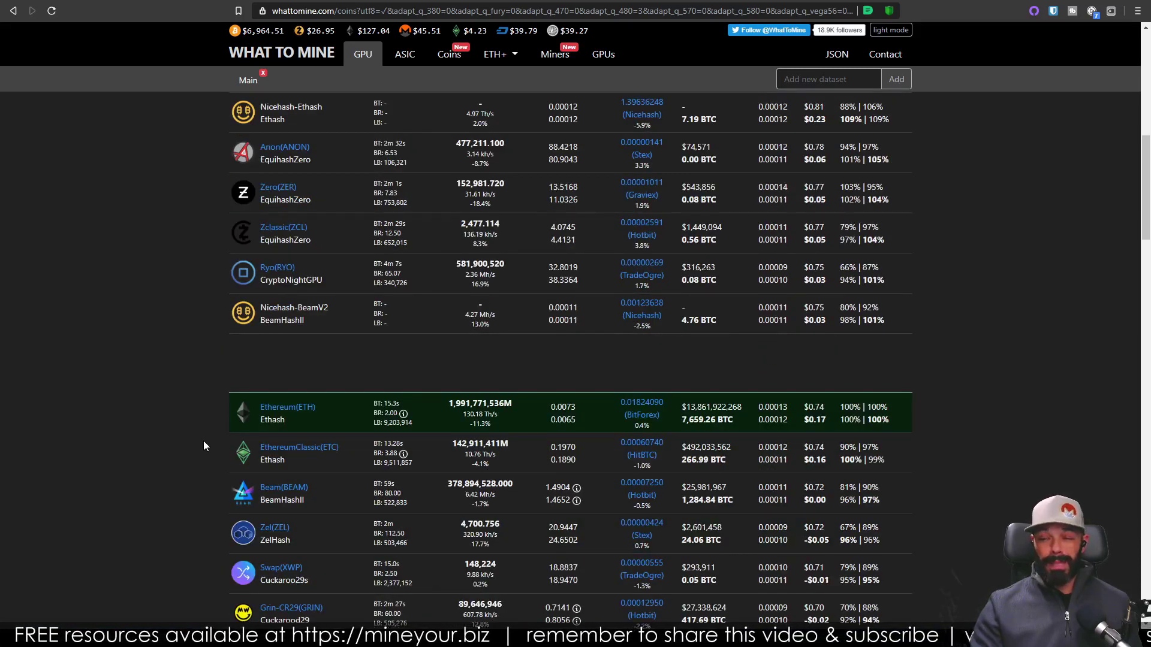
{"action": "scroll", "coordinate": [203, 445], "scroll_direction": "down", "scroll_amount": 1}
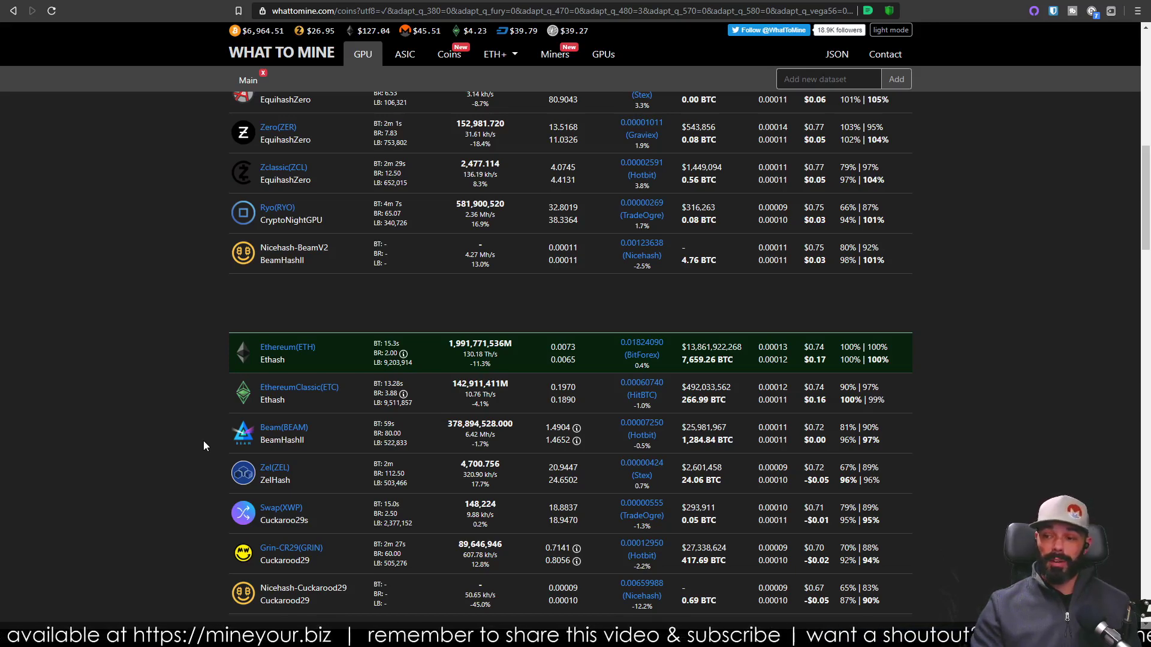
{"action": "scroll", "coordinate": [204, 446], "scroll_direction": "down", "scroll_amount": 2}
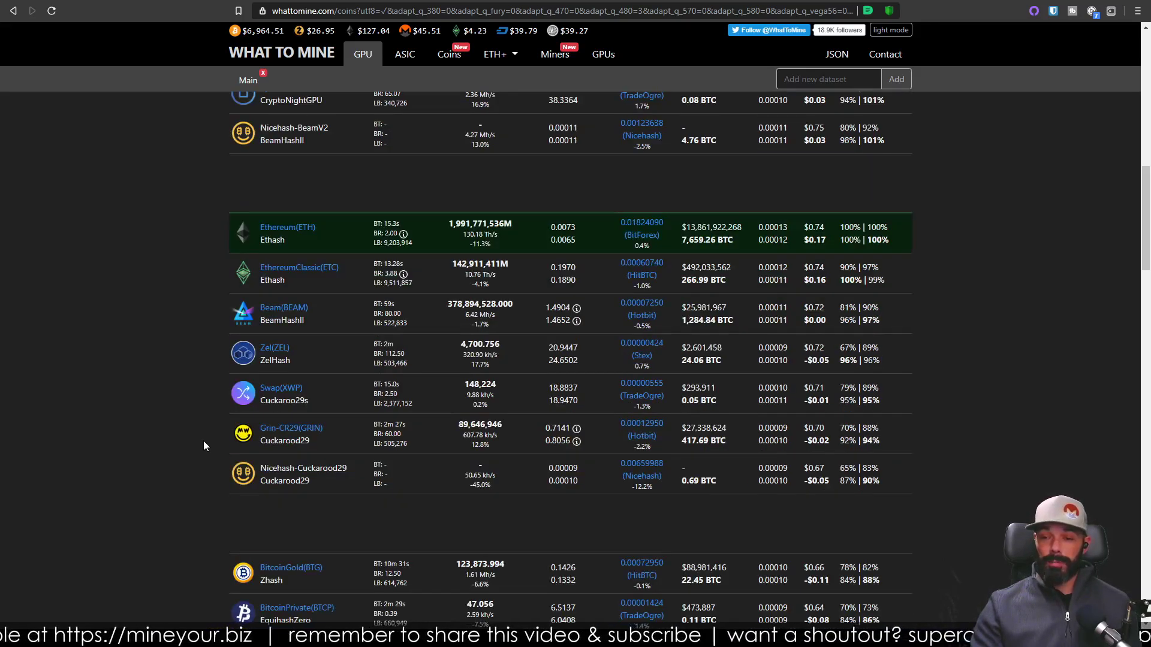
{"action": "scroll", "coordinate": [203, 445], "scroll_direction": "down", "scroll_amount": 2}
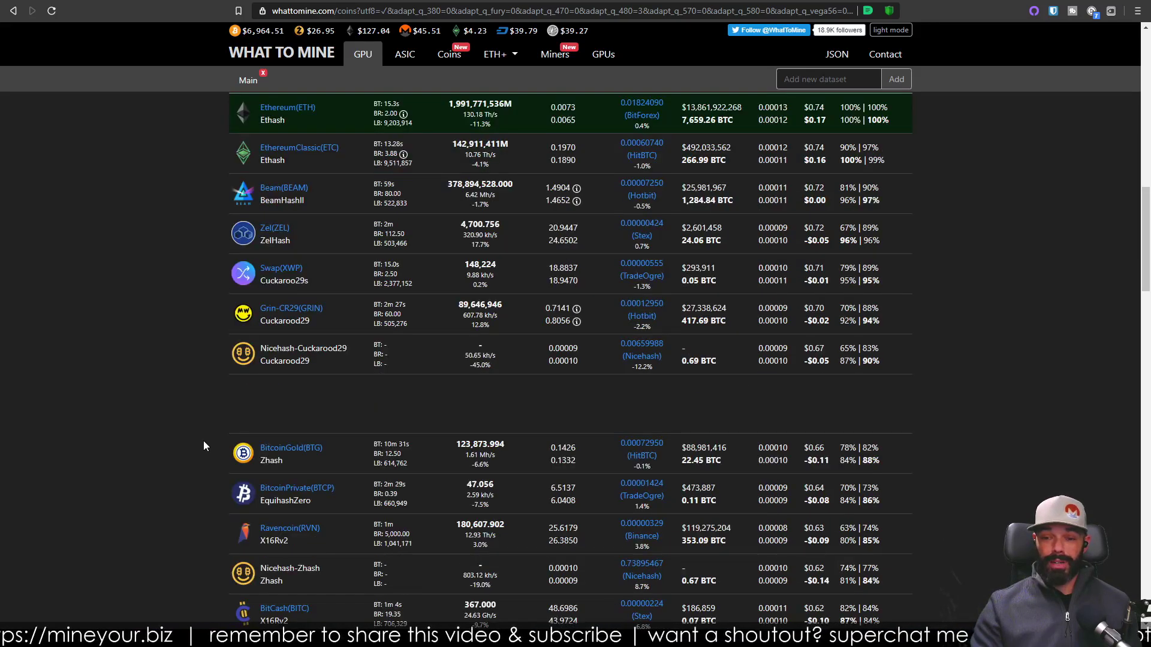
{"action": "scroll", "coordinate": [203, 445], "scroll_direction": "up", "scroll_amount": 8}
{"action": "scroll", "coordinate": [203, 445], "scroll_direction": "up", "scroll_amount": 7}
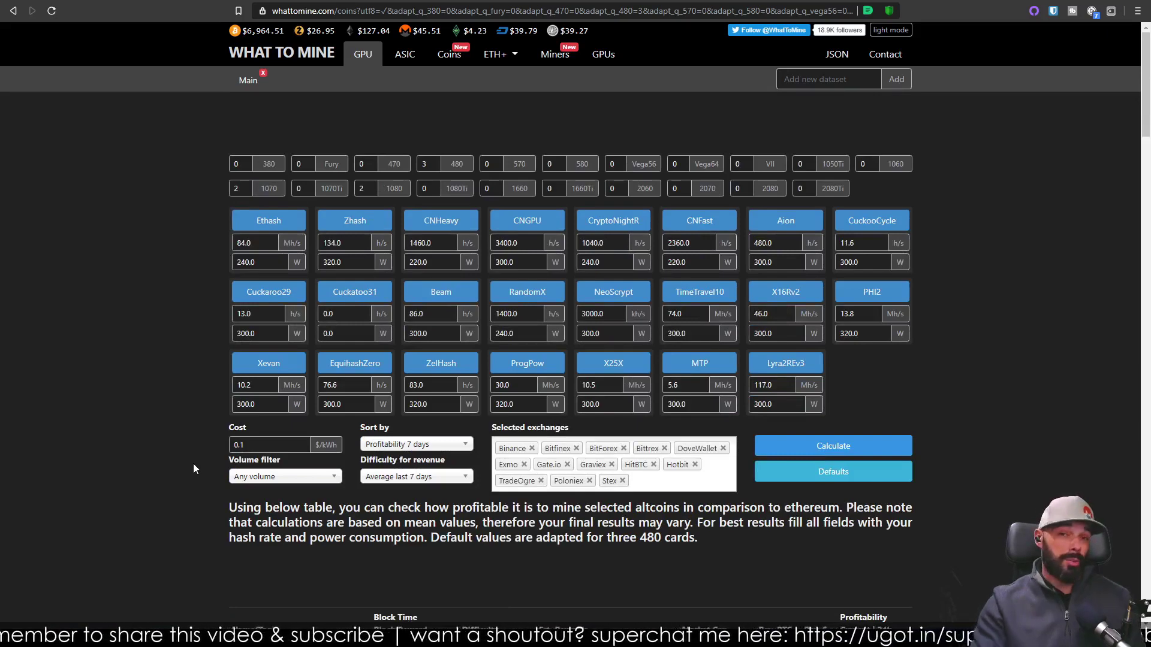
{"action": "scroll", "coordinate": [190, 465], "scroll_direction": "down", "scroll_amount": 3}
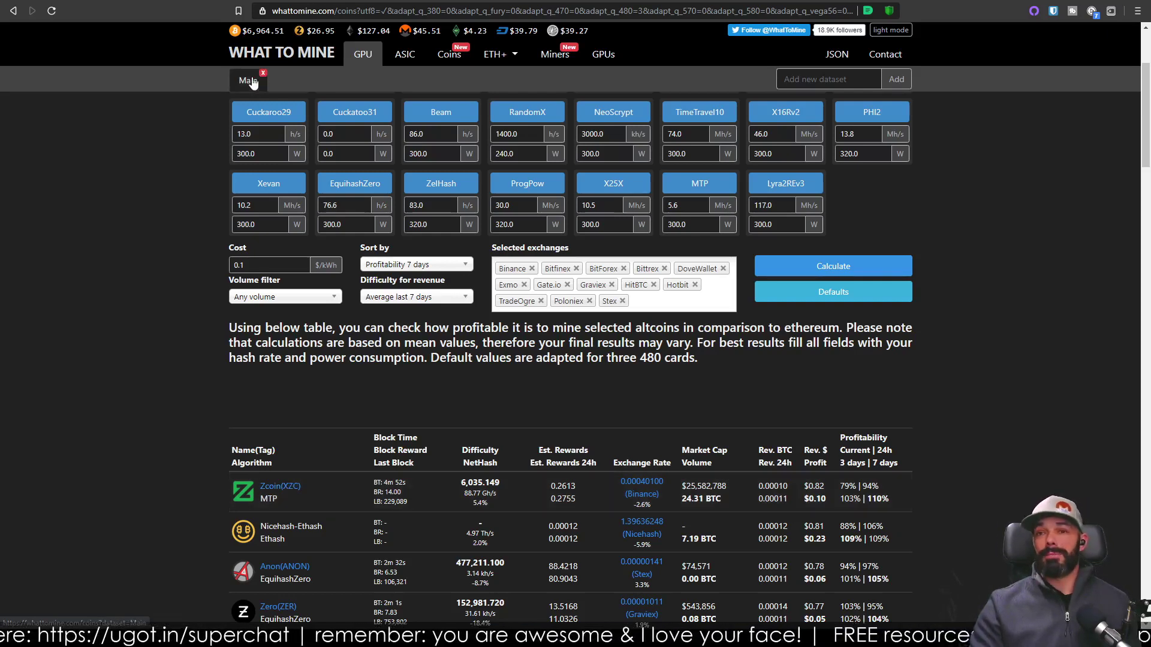
- Switch to the Hive OS flight sheets page and start a new flight sheet with coin XZC and pool 2miners
{"action": "key", "text": "ctrl+Tab"}
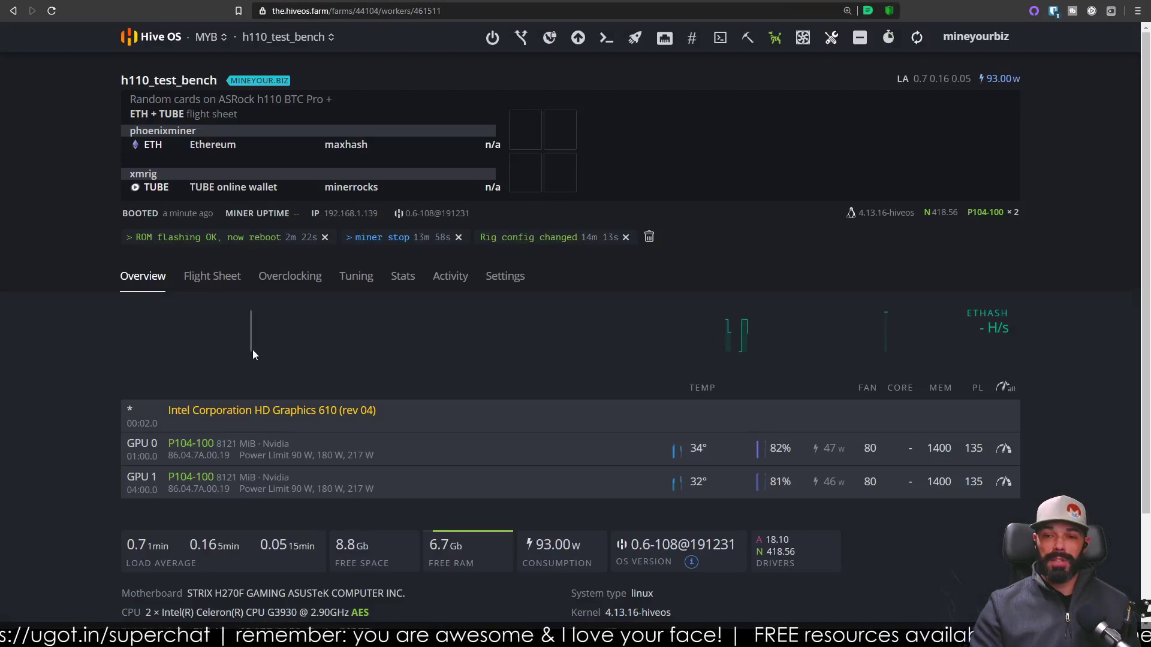
{"action": "key", "text": "ctrl+Tab"}
{"action": "left_click", "coordinate": [246, 261]}
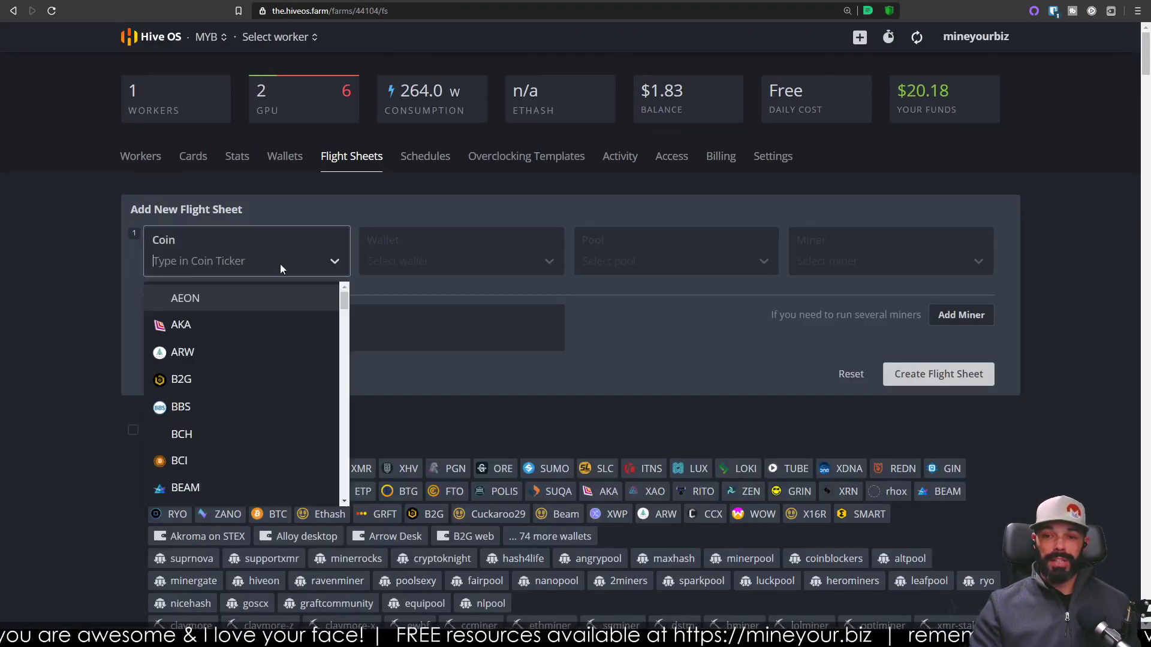
{"action": "type", "text": "xzc"}
{"action": "left_click", "coordinate": [221, 299]}
{"action": "left_click", "coordinate": [623, 261]}
{"action": "left_click", "coordinate": [624, 300]}
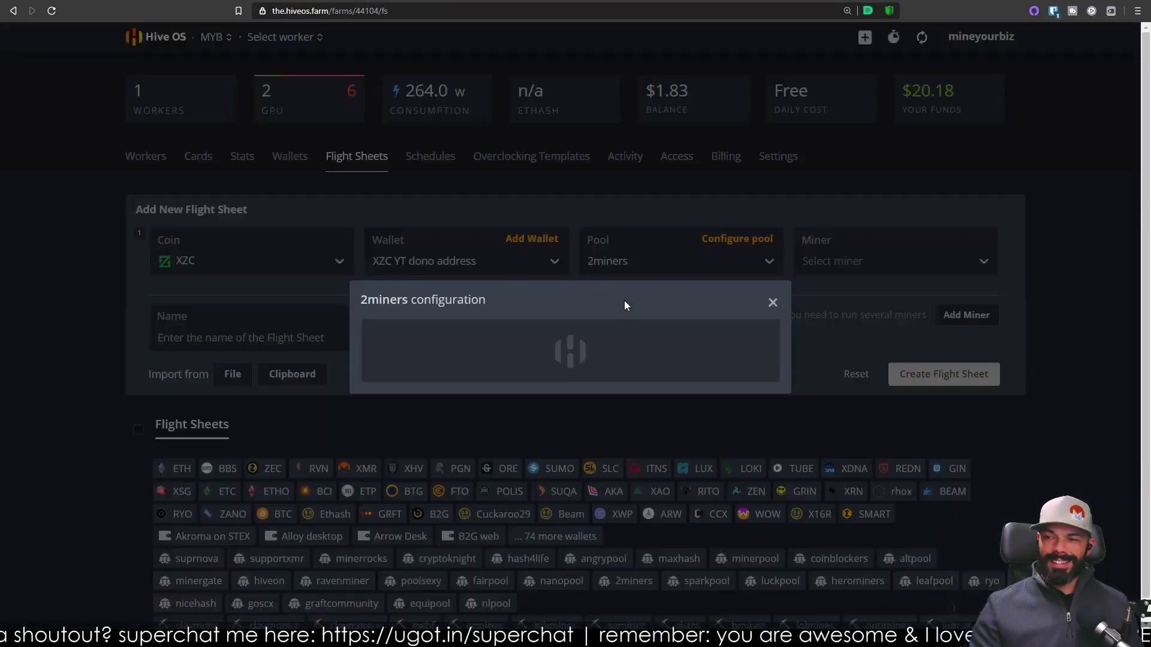
- Enable the US, EU and ASIA servers on port 8080 for the 2miners pool and apply the configuration
{"action": "left_click", "coordinate": [386, 293]}
{"action": "left_click", "coordinate": [385, 224]}
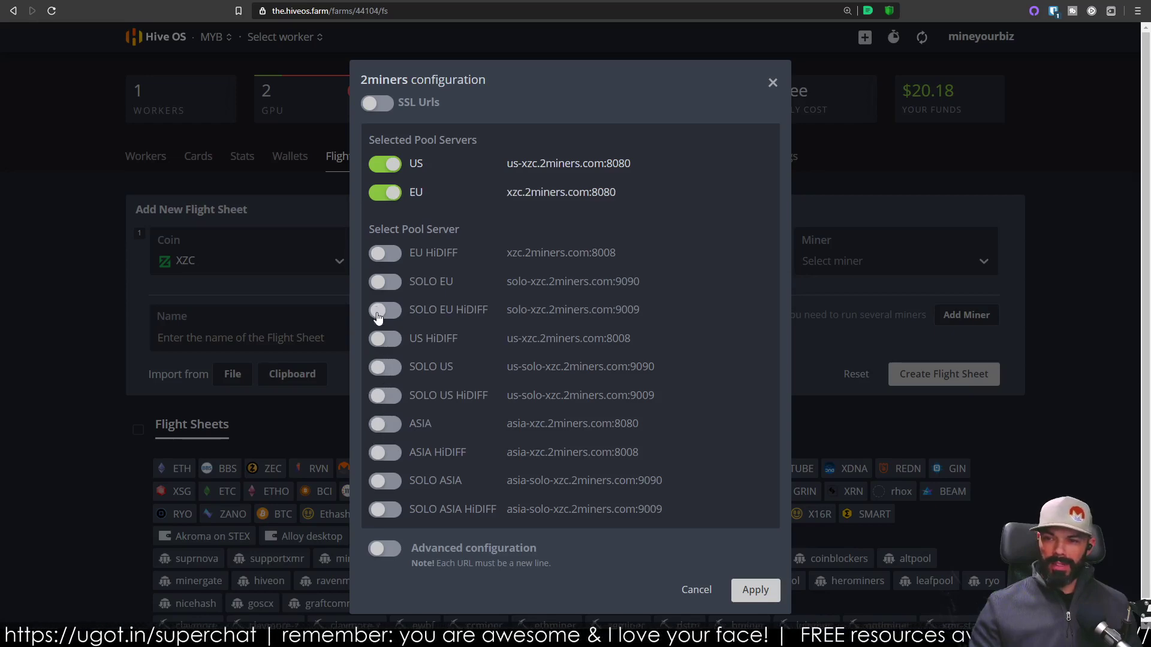
{"action": "left_click", "coordinate": [385, 423]}
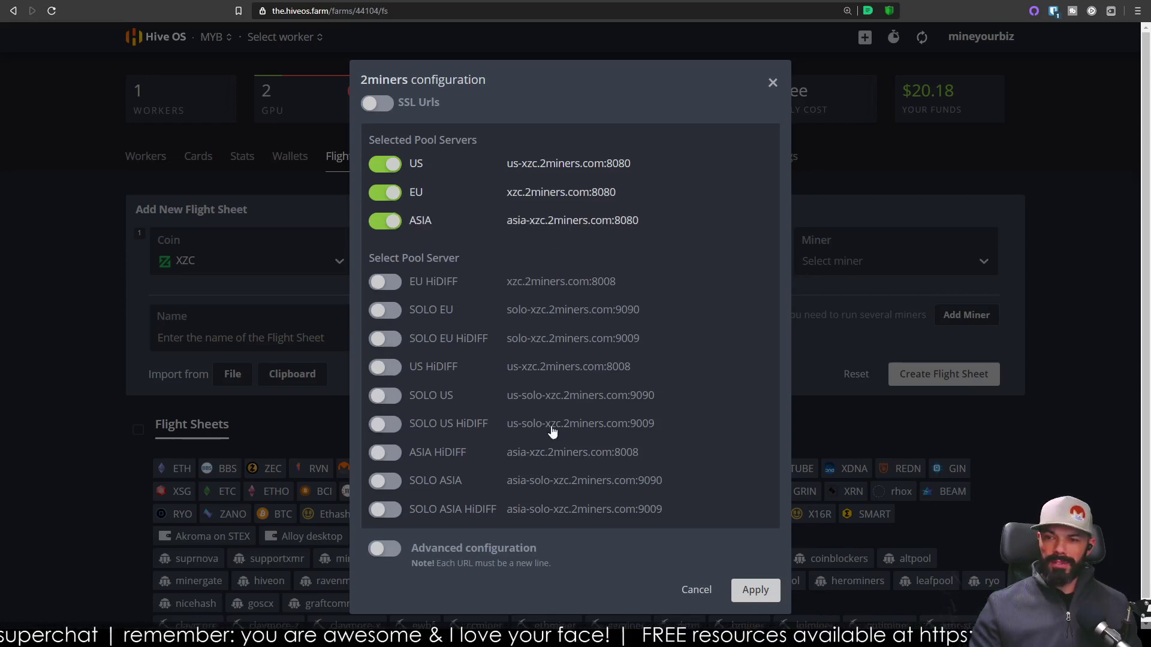
{"action": "left_click", "coordinate": [754, 590]}
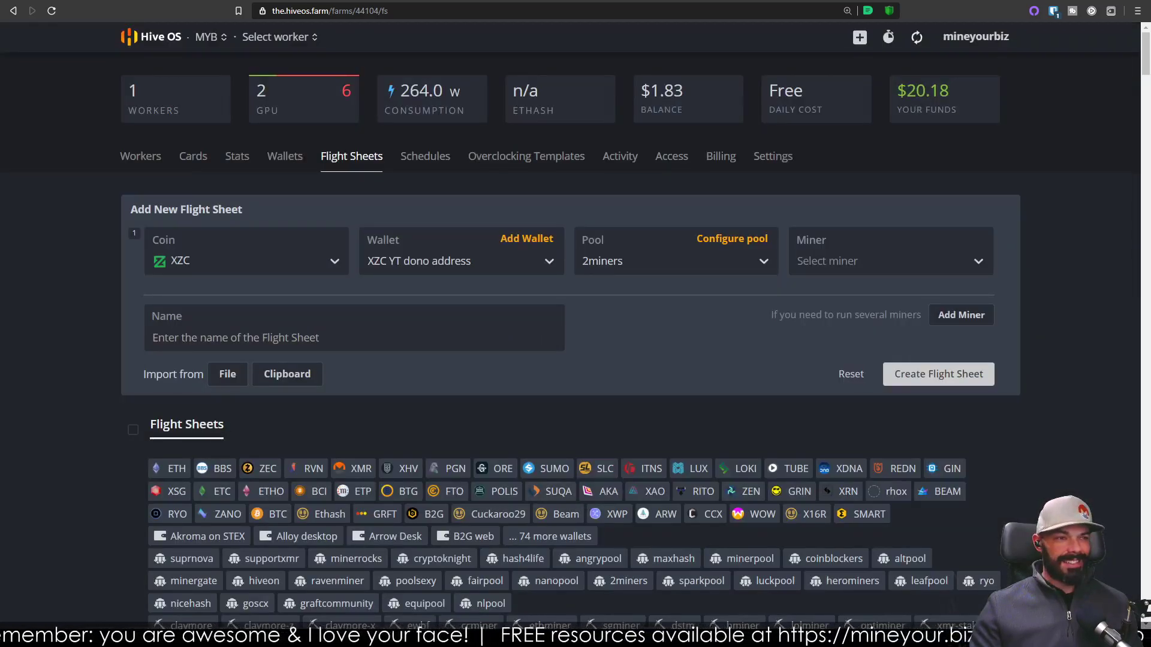
- Open the list of available miners for the new XZC flight sheet
{"action": "left_click", "coordinate": [867, 268]}
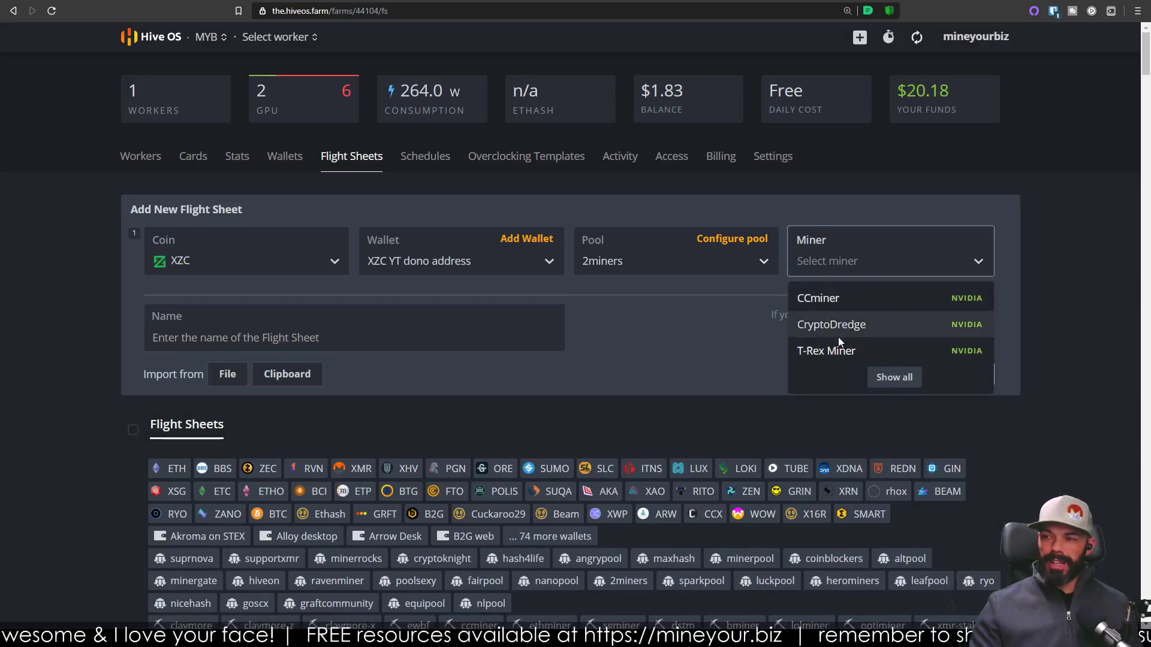